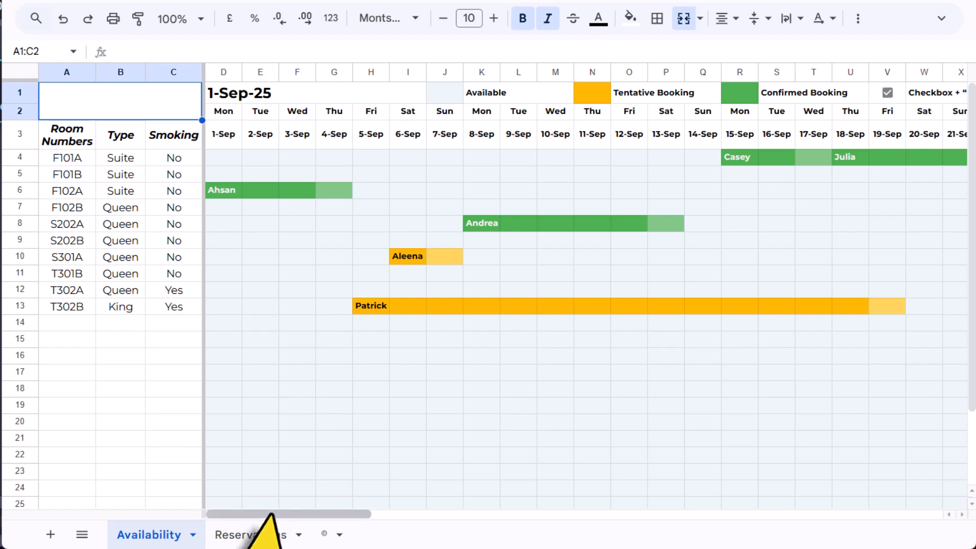
Review the full date range of the Availability calendar and all the columns of the Reservations table.
left_click_drag(258, 517, 867, 538)
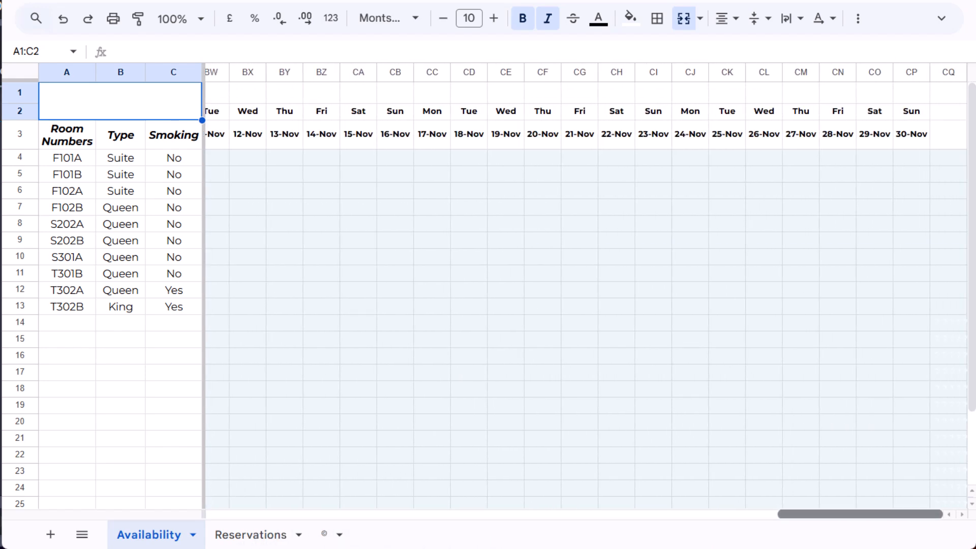
left_click_drag(789, 540, 260, 524)
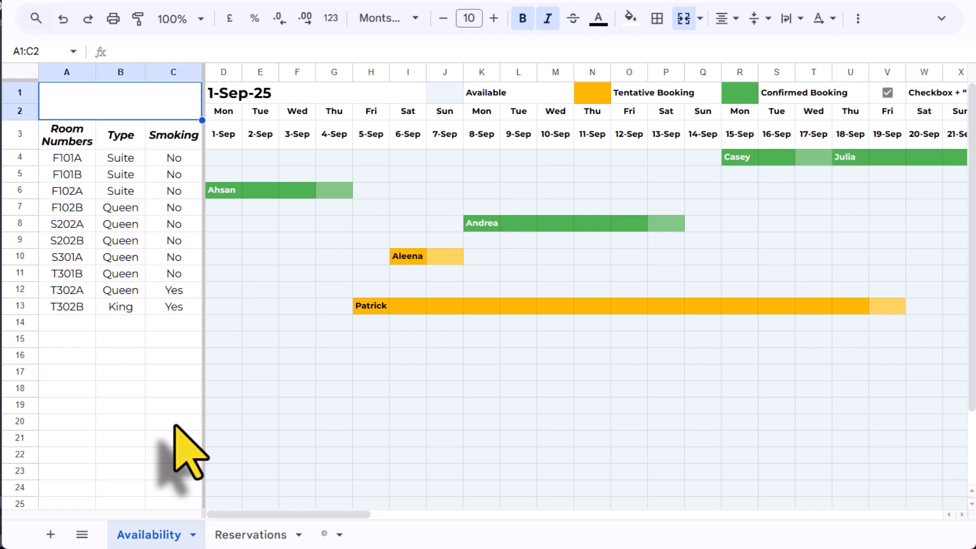
left_click(249, 534)
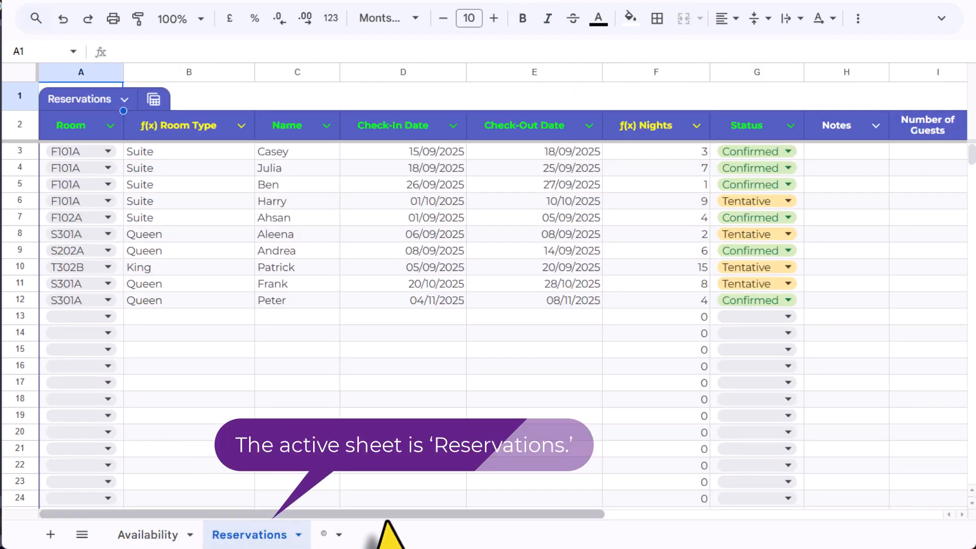
left_click_drag(401, 516, 801, 527)
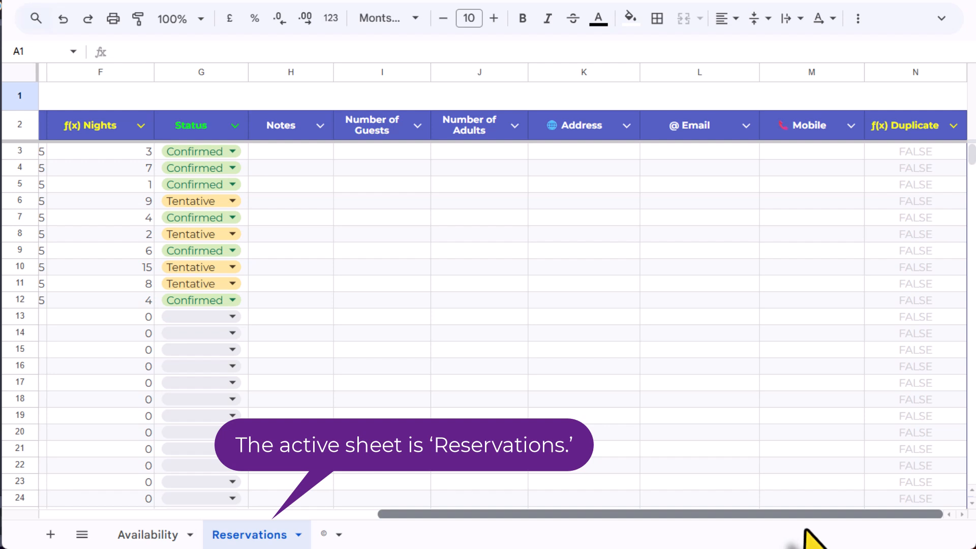
left_click_drag(712, 529, 318, 501)
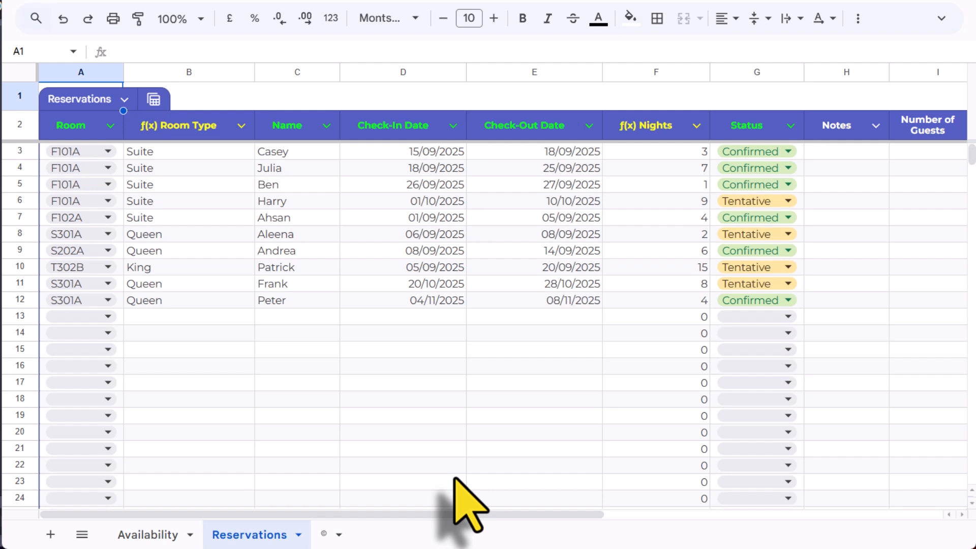
Examine the room list on the Availability sheet, covering room numbers, types, smoking entries and the spare rows below.
left_click(150, 535)
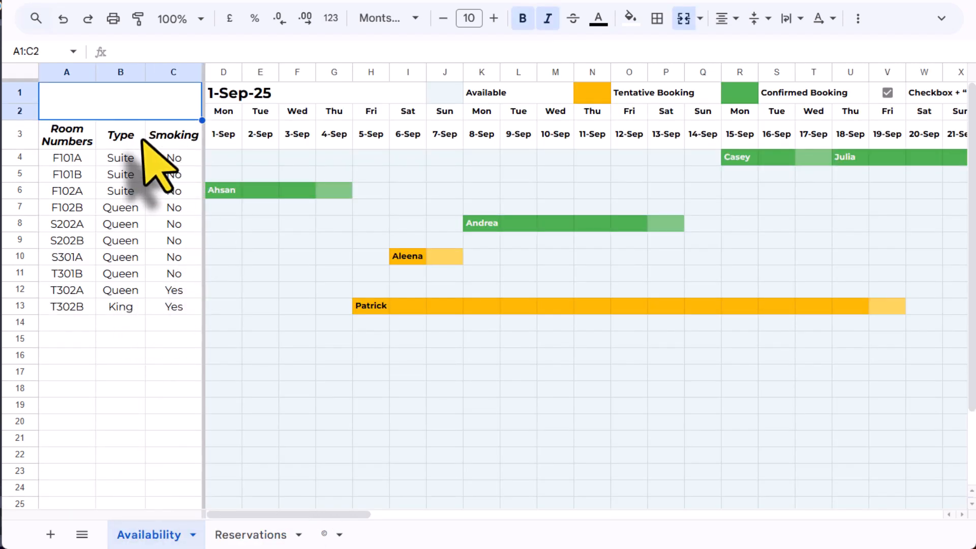
left_click(53, 163)
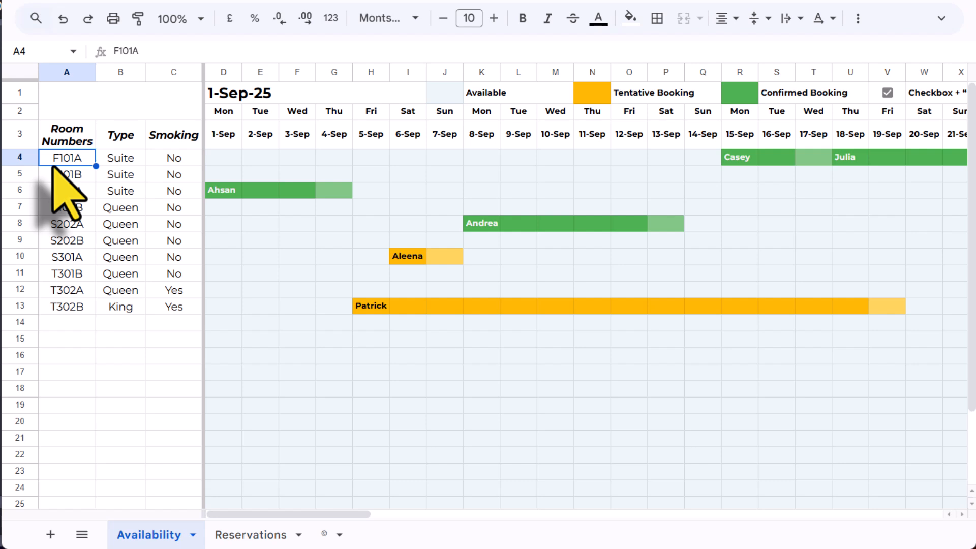
scroll(71, 394, "down", 3)
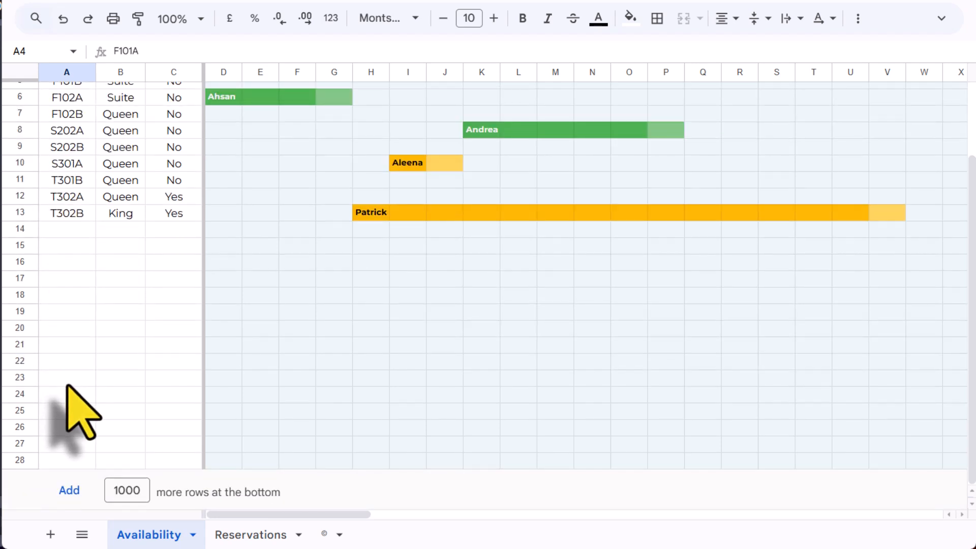
scroll(76, 411, "up", 3)
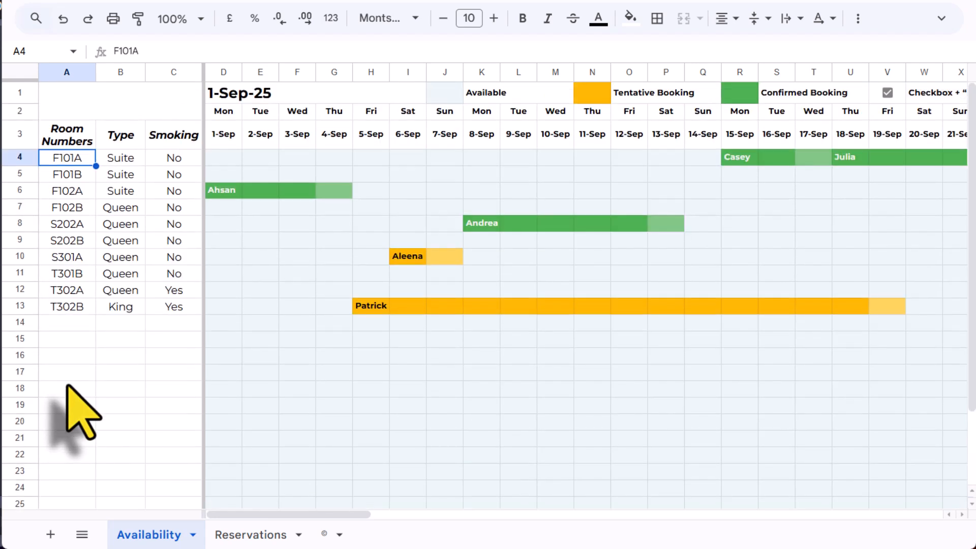
scroll(78, 412, "down", 3)
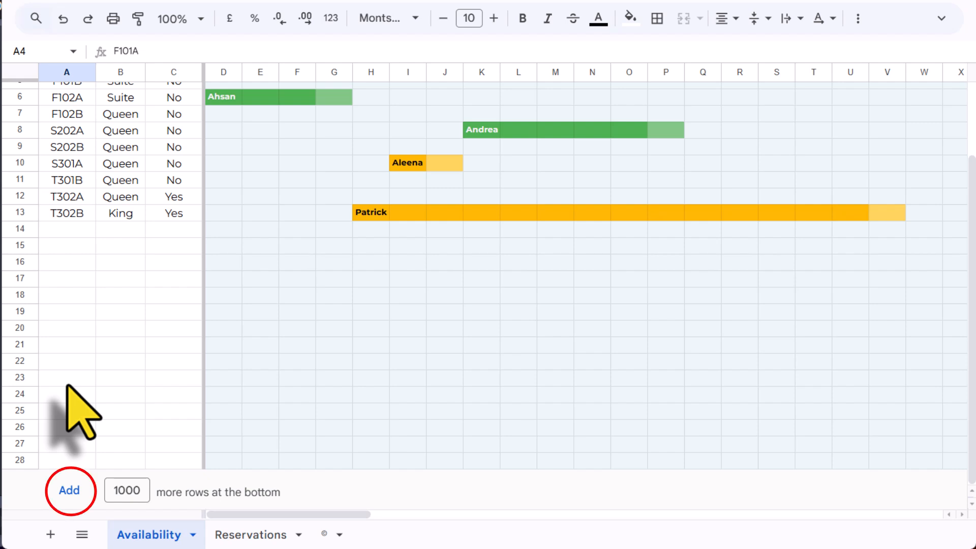
scroll(77, 404, "up", 3)
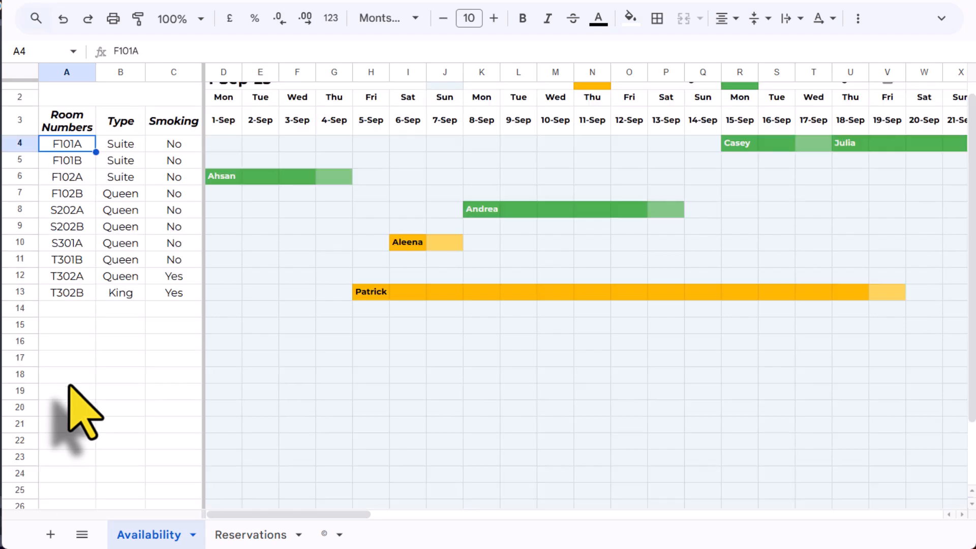
left_click(132, 159)
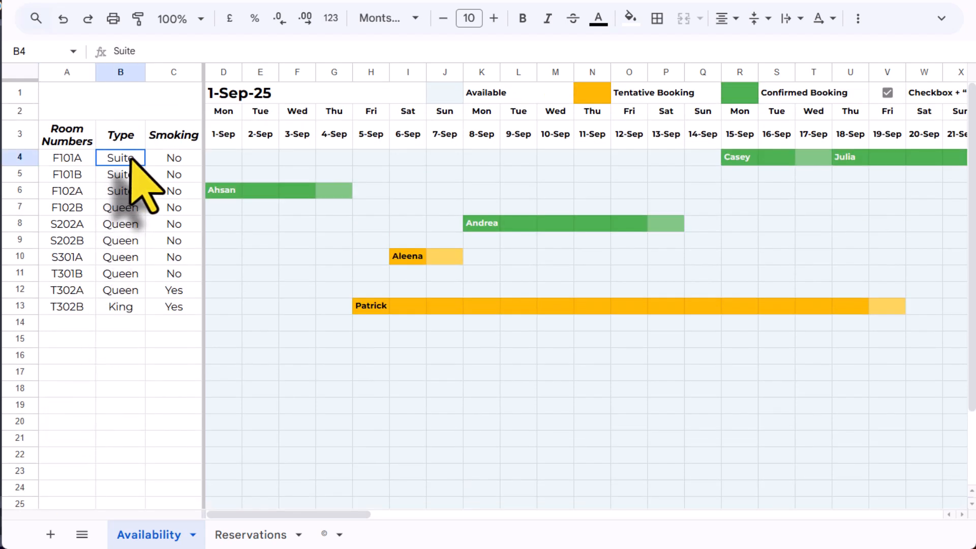
left_click(168, 160)
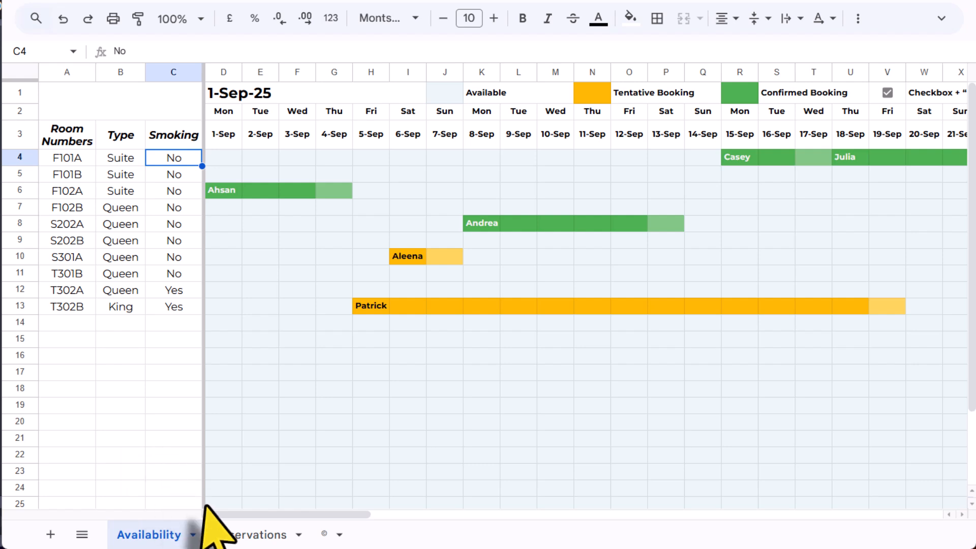
Inspect the Reservations table's columns across its full width and check how far down its rows extend.
left_click(240, 531)
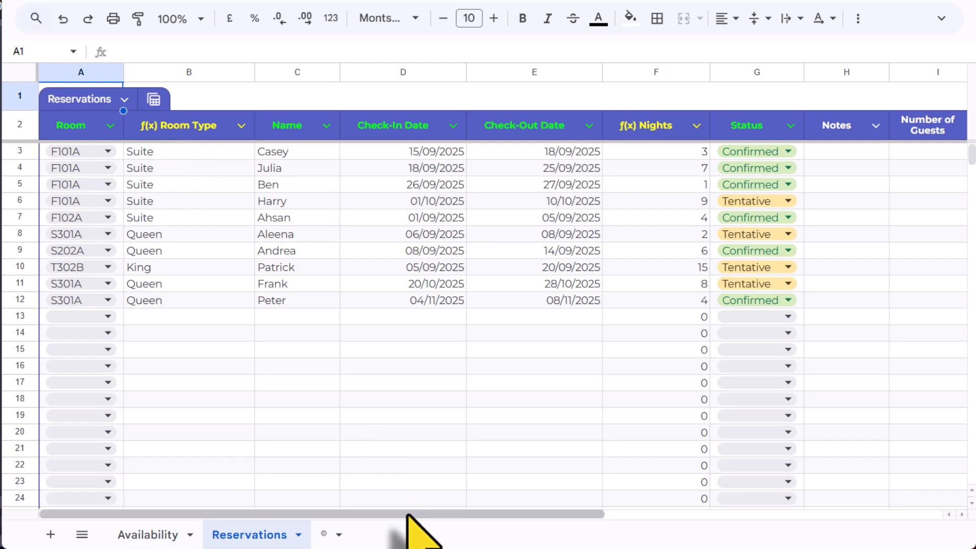
mouse_move(408, 515)
left_mouse_down()
mouse_move(795, 540)
mouse_move(379, 546)
mouse_move(791, 548)
left_mouse_up()
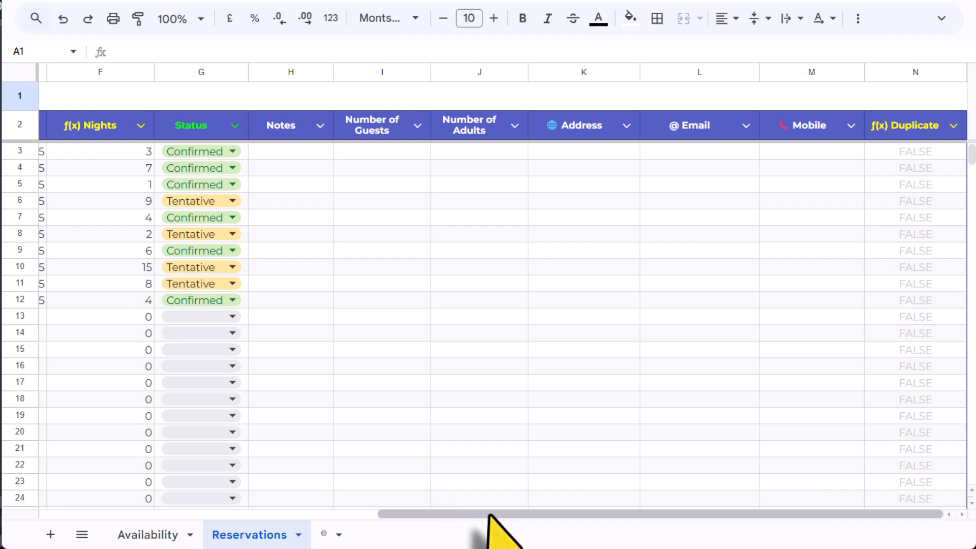
left_click_drag(488, 515, 91, 515)
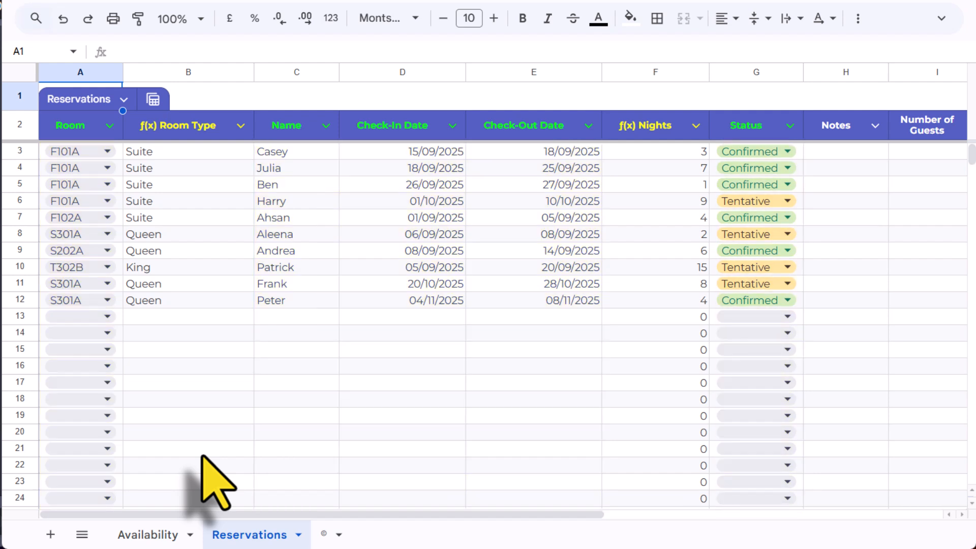
left_click(202, 455)
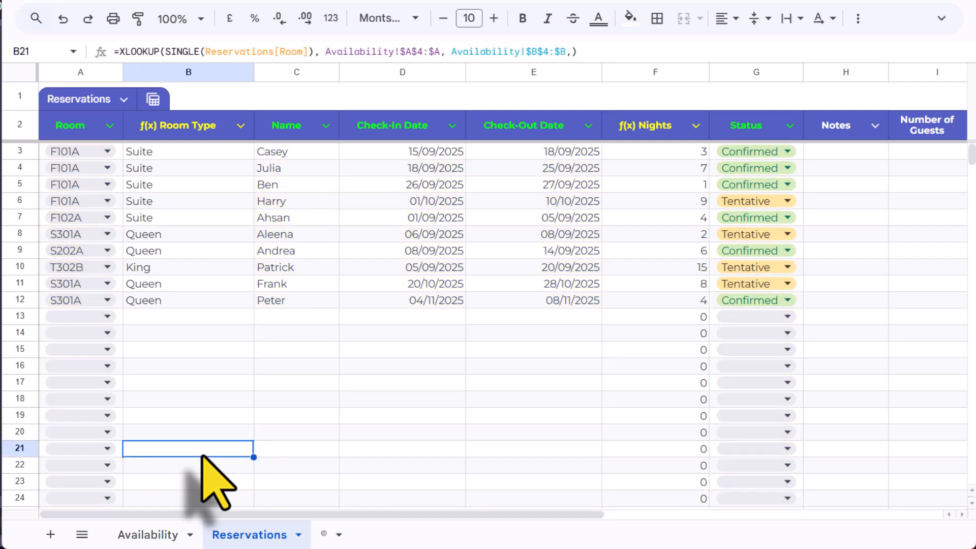
key("ctrl+Down")
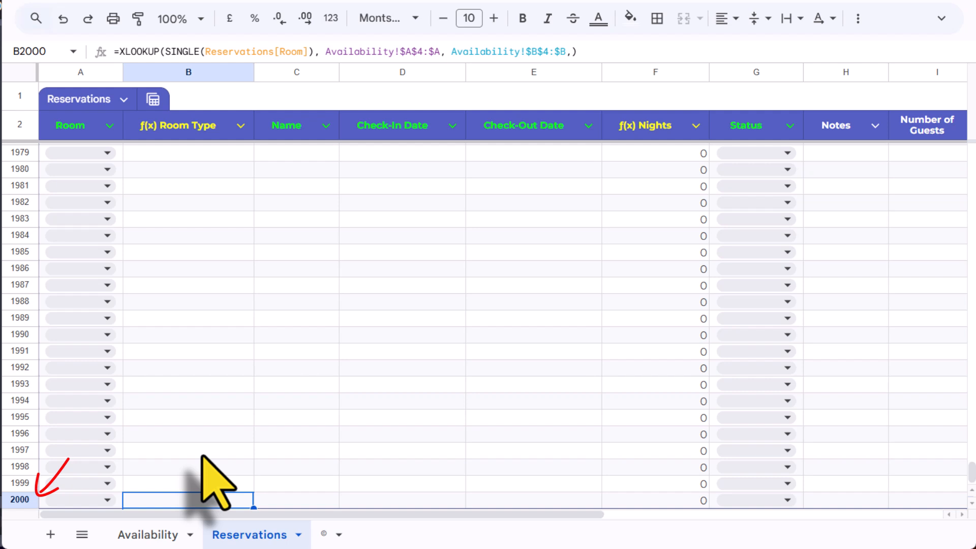
key("ctrl+Up")
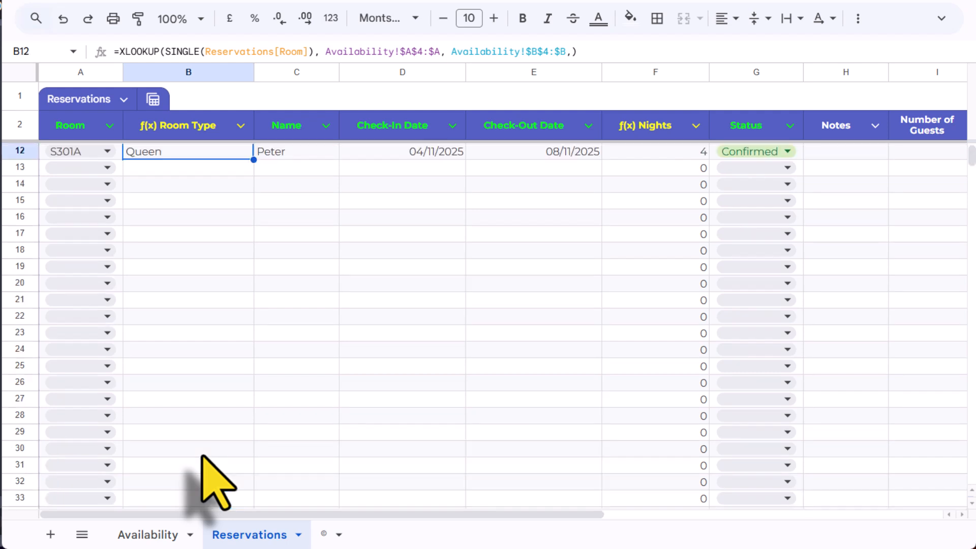
key("ctrl+Up")
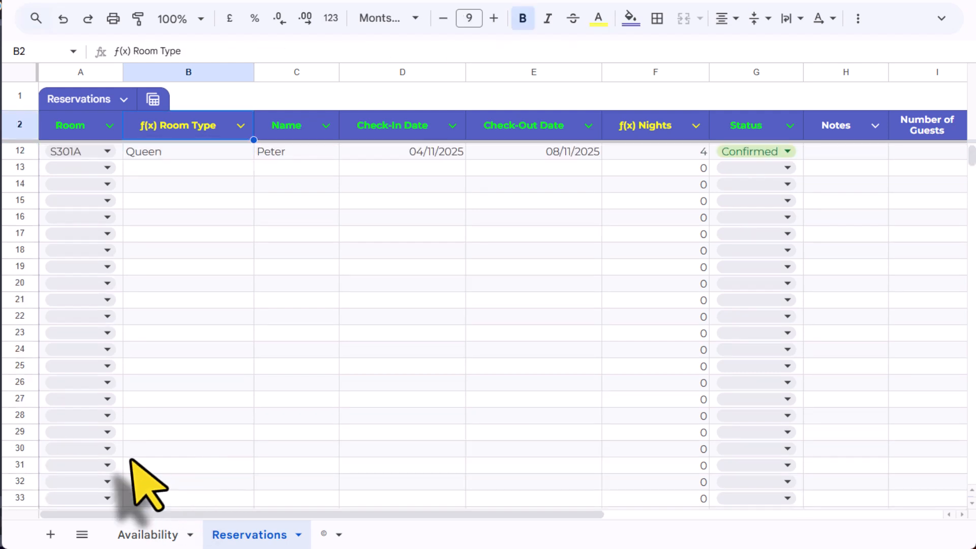
Clear the sample room numbers from A3:A12 in the Room column of the Reservations table.
key("ctrl+Home")
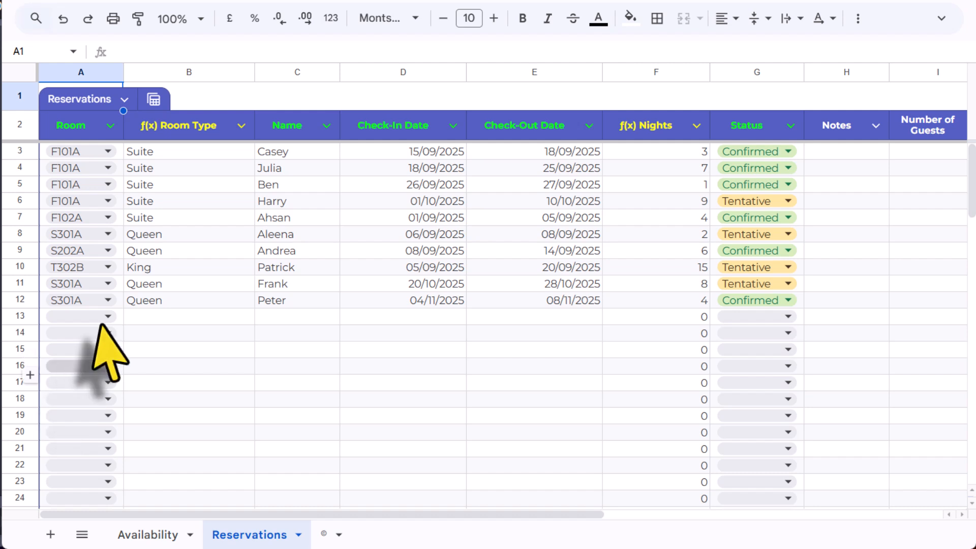
key("Down")
key("Down")
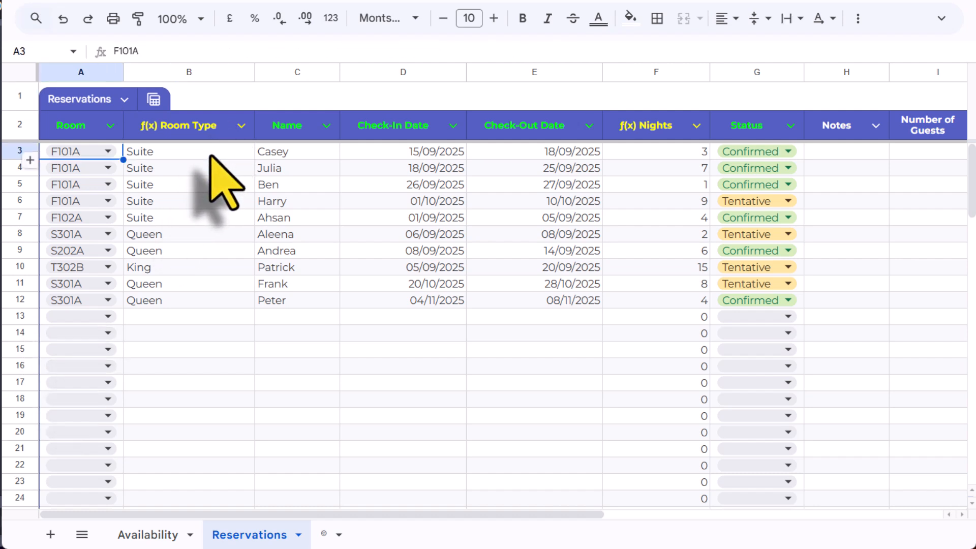
key("shift+Down")
key("shift+Down")
key("shift+Down")
key("shift+Down")
key("shift+Down")
key("shift+Down")
key("shift+Down")
key("shift+Down")
key("shift+Down")
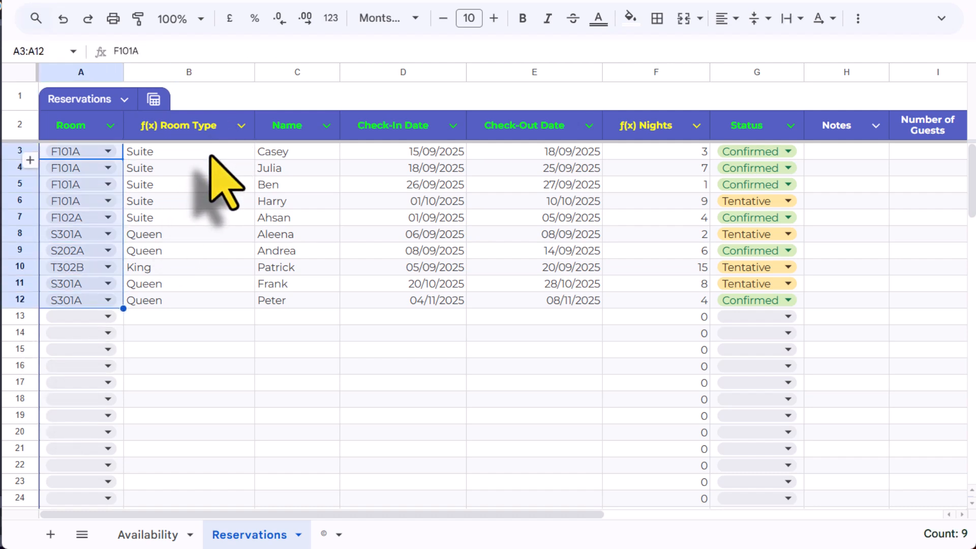
key("Delete")
Clear the sample guest names, check-in dates and check-out dates from C3:E12, leaving the Room Type formulas alone.
key("Right")
key("Right")
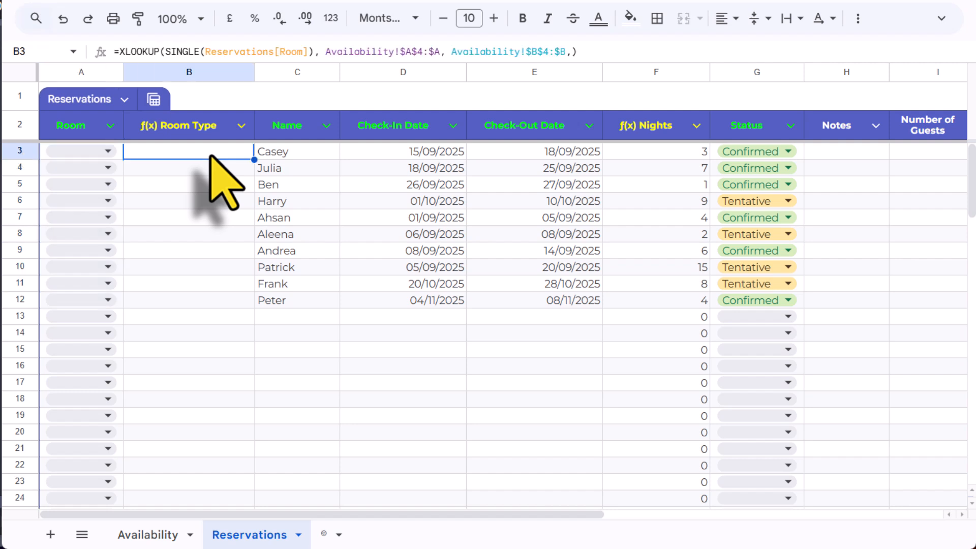
key("shift+Down")
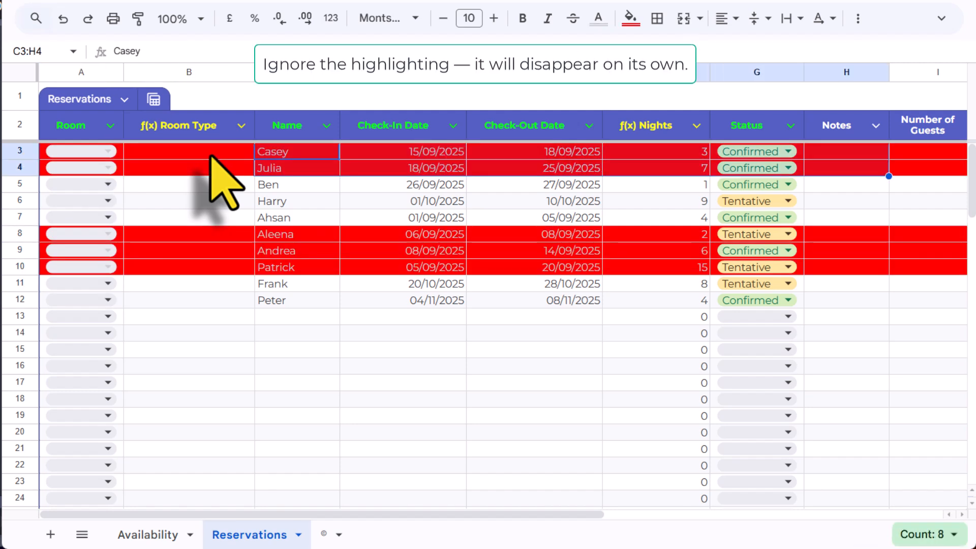
key("Left")
key("Left")
key("Right")
key("Right")
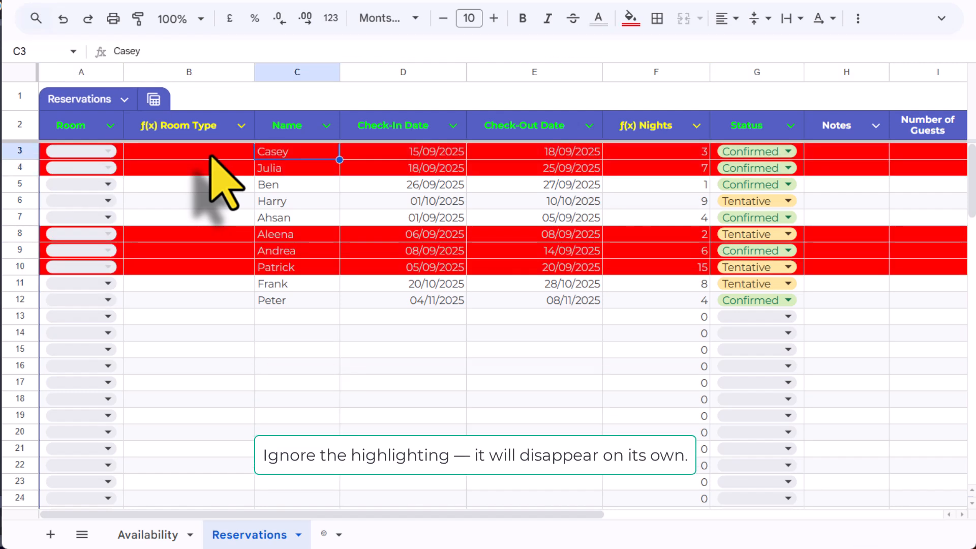
key("shift+Right")
key("shift+Right")
key("shift+Down")
key("shift+Down")
key("shift+Down")
key("shift+Down")
key("shift+Down")
key("shift+Down")
key("shift+Down")
key("shift+Down")
key("shift+Down")
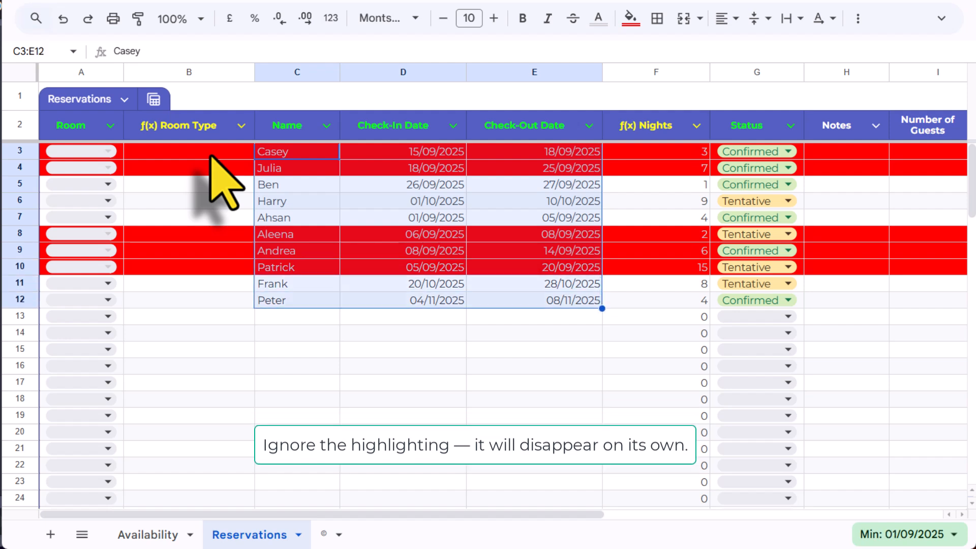
key("Delete")
Clear the sample booking statuses from G3:G12 in the Status column.
key("Right")
key("Right")
key("Right")
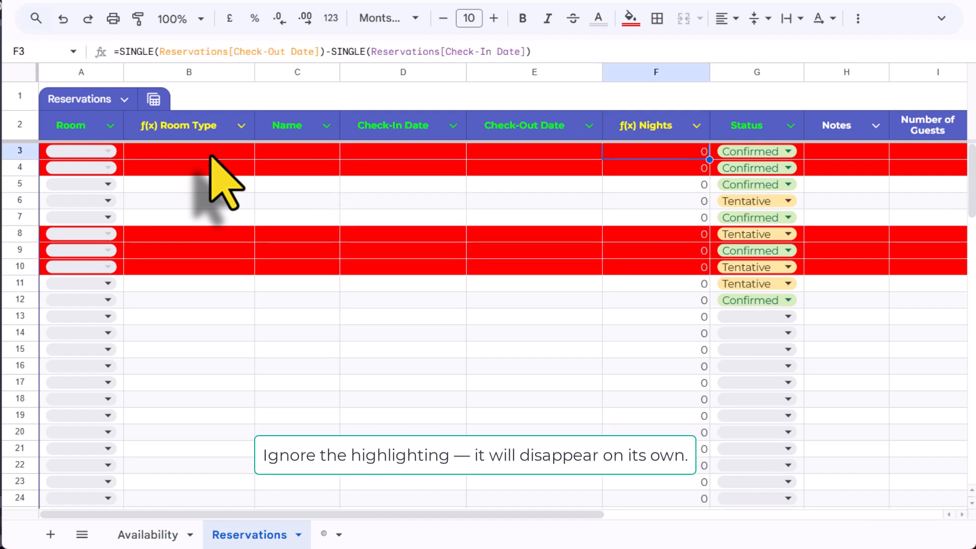
key("Right")
key("shift+Down")
key("shift+Down")
key("shift+Down")
key("shift+Down")
key("shift+Down")
key("shift+Down")
key("shift+Down")
key("shift+Down")
key("shift+Down")
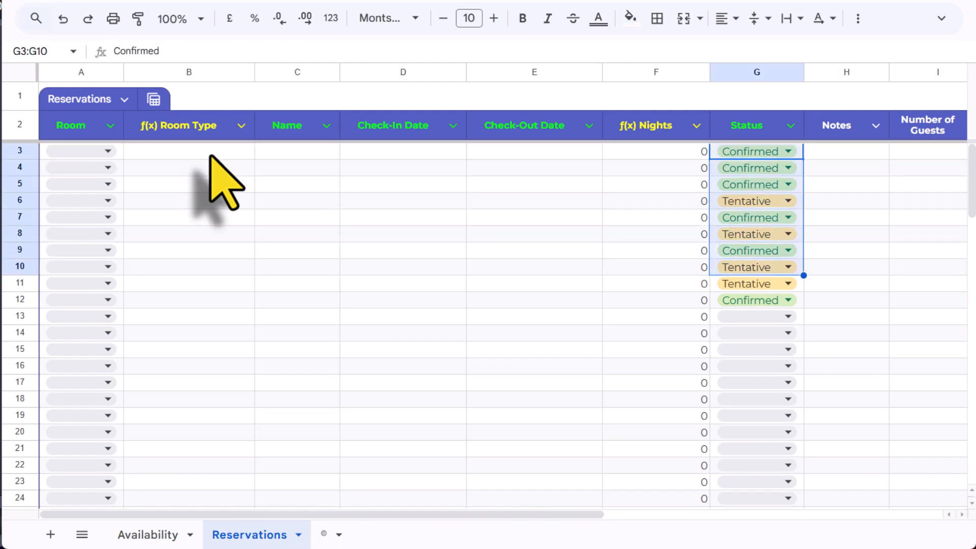
key("Delete")
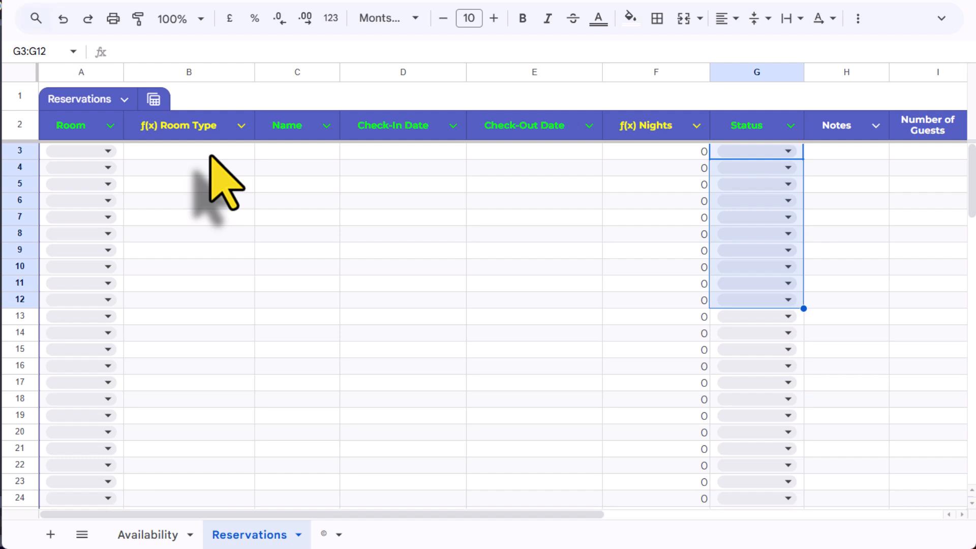
key("Left")
key("Left")
key("Left")
key("Left")
key("Left")
key("Left")
key("Up")
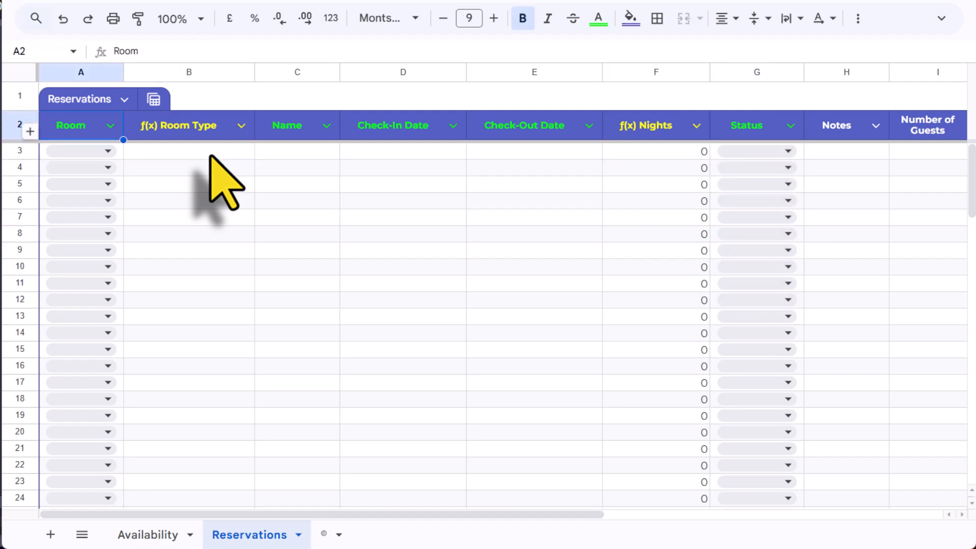
key("Down")
key("Down")
key("Right")
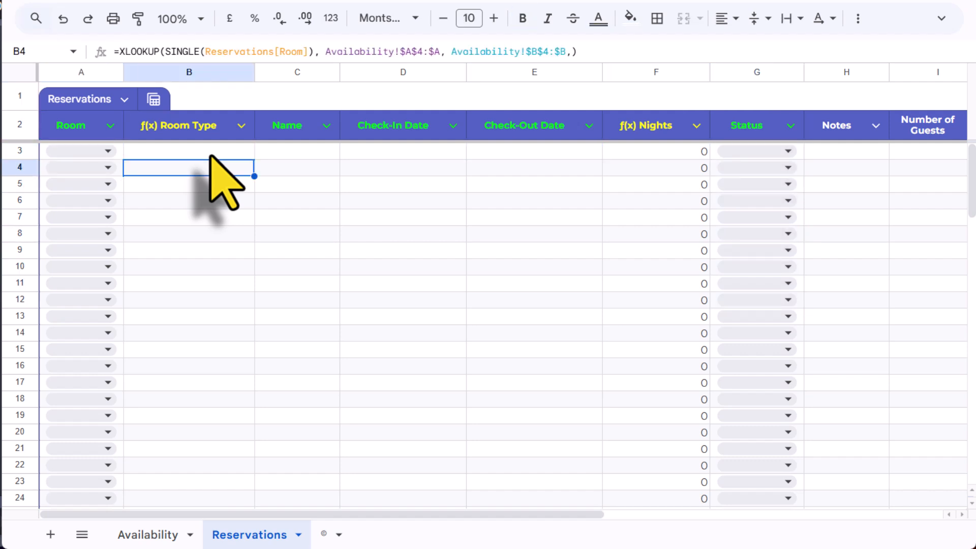
Set the room of the first reservation in row 3 to F101A and select its Name cell.
left_click(113, 152)
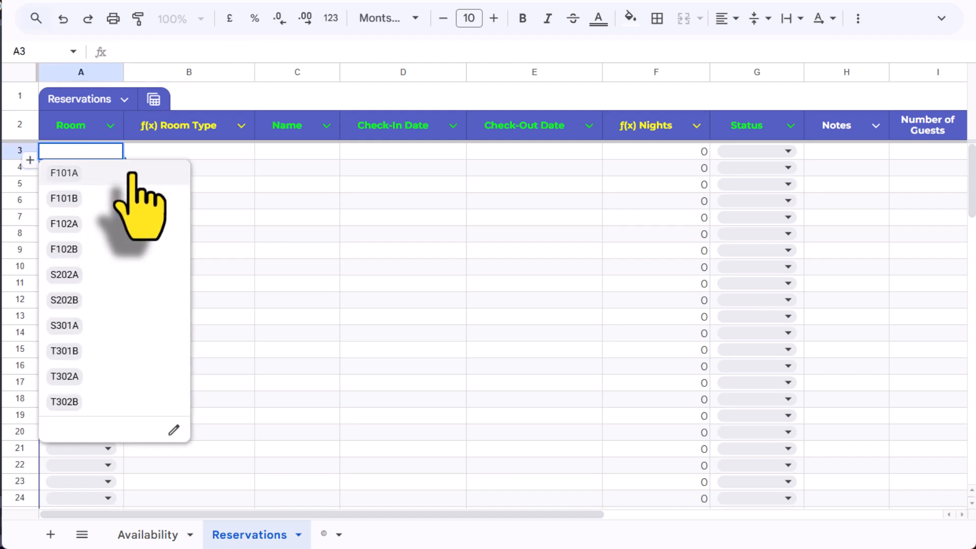
left_click(66, 174)
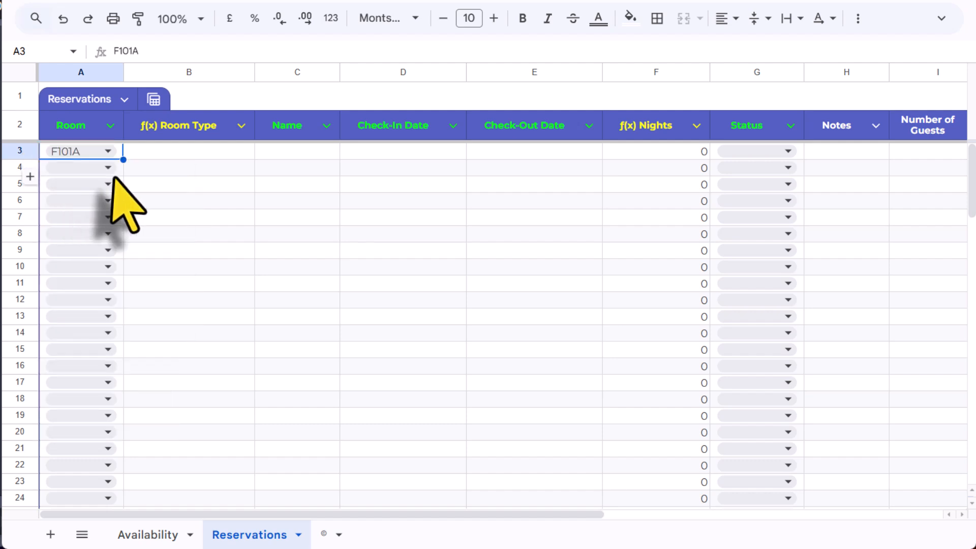
left_click(308, 156)
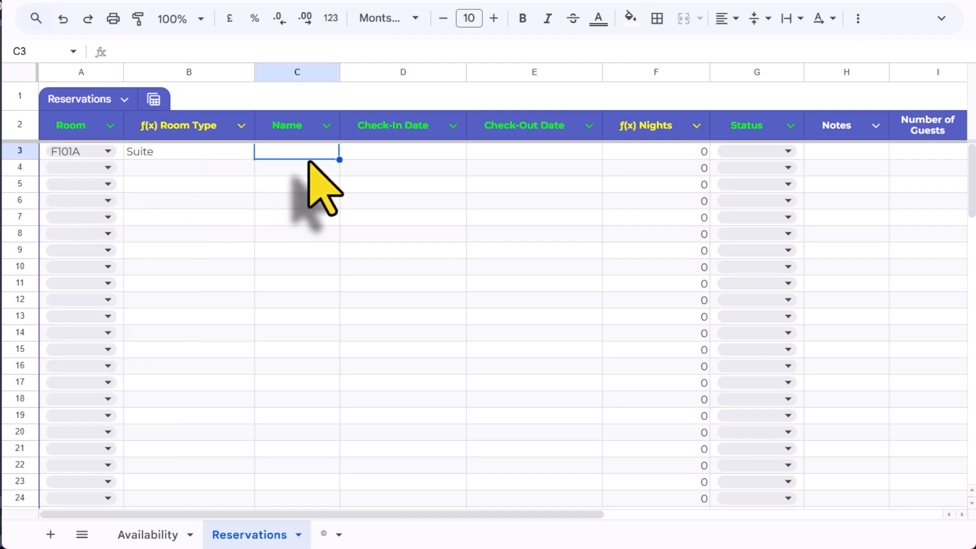
Enter the guest's name for the first reservation in C3 and move on to its Check-In Date cell.
type("Prashanth")
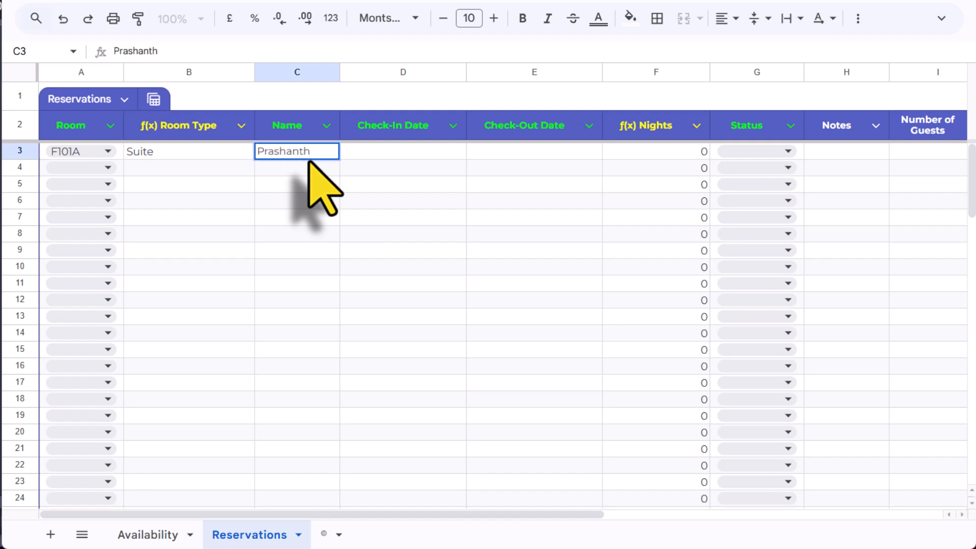
key("Return")
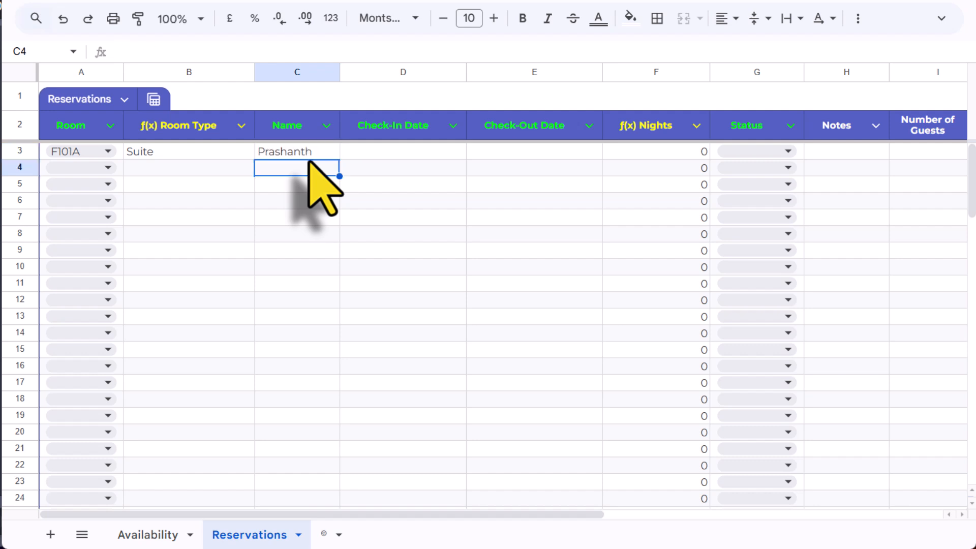
key("Up")
key("Right")
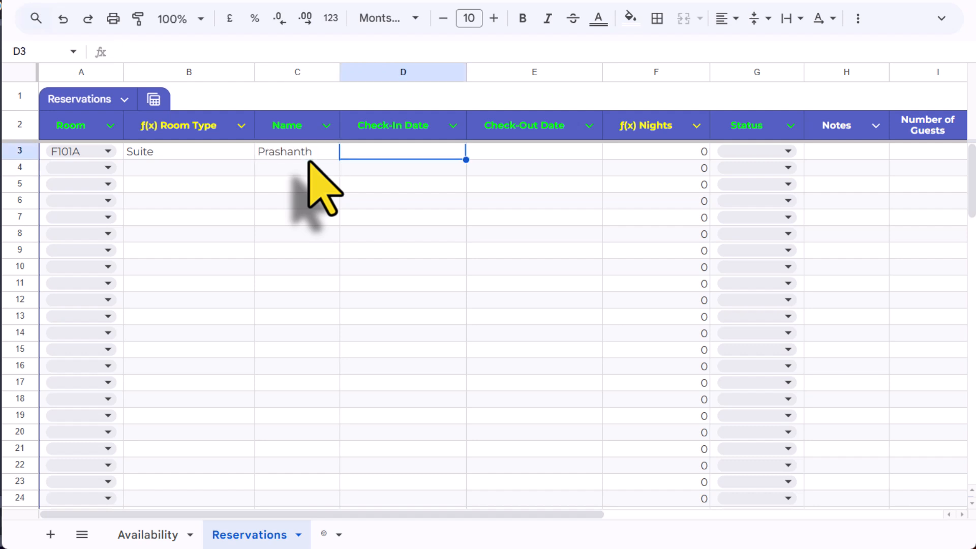
Set the first reservation's check-in date to 20/01/2026 and its check-out date to 25/01/2026 in row 3.
type("2")
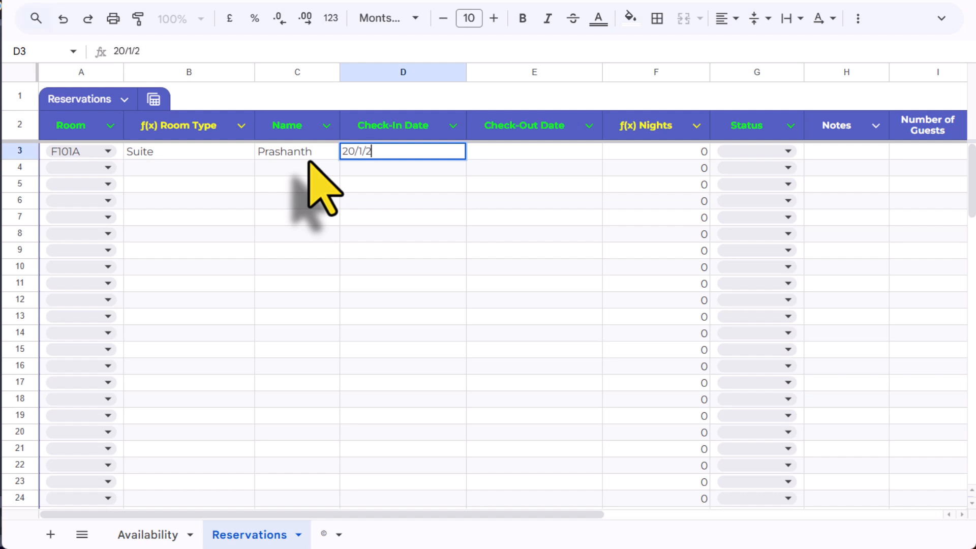
type("0/01/2026")
key("Tab")
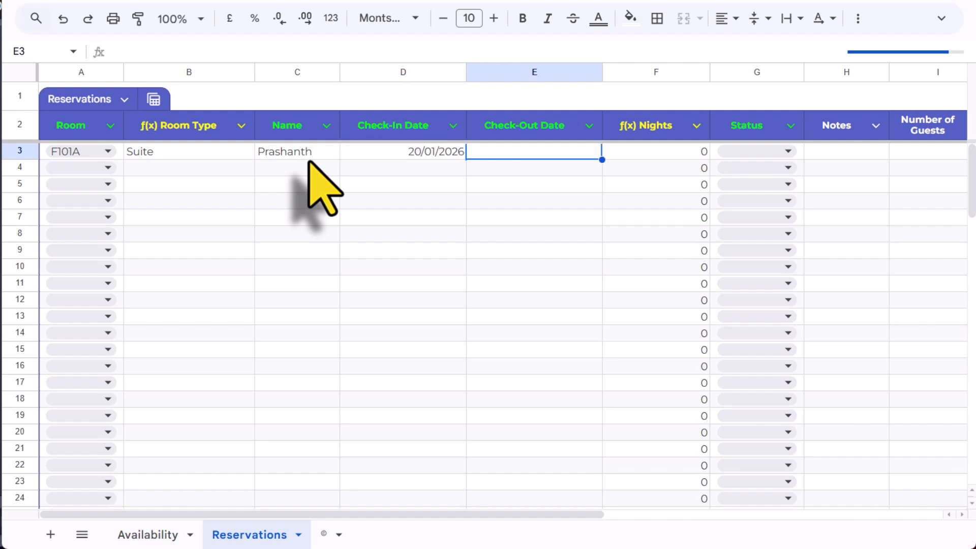
type("25/1/2")
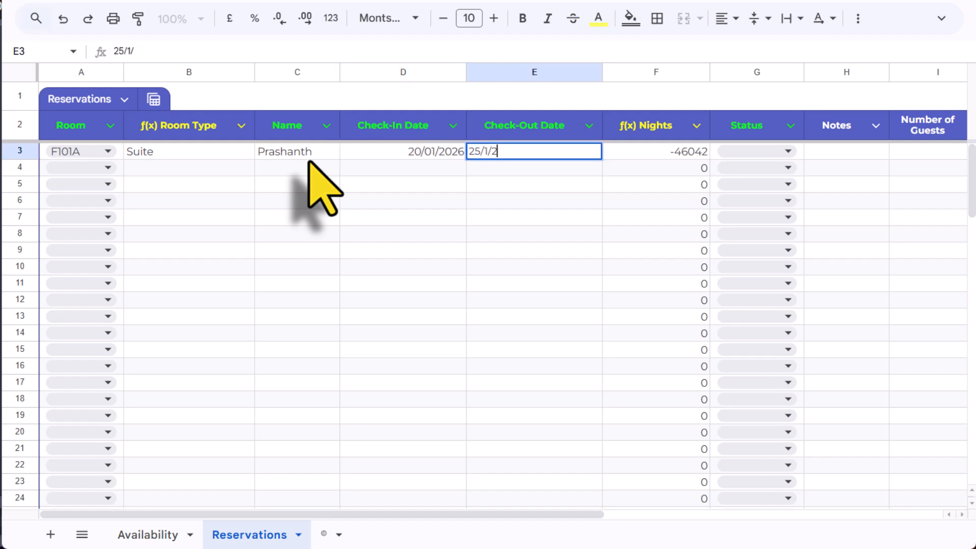
type("6")
key("Return")
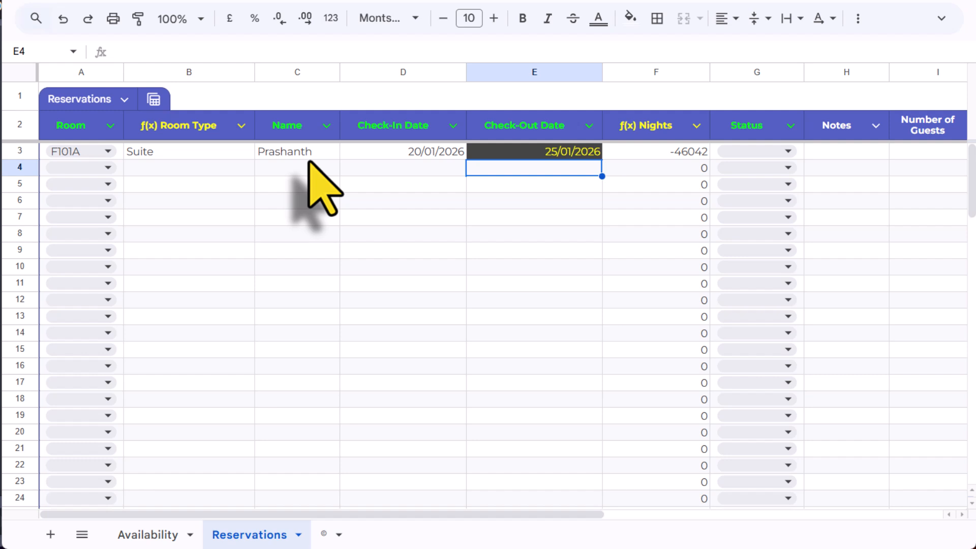
Check the Nights formula in F3 and set the first reservation's status in G3 to Confirmed.
left_click(662, 156)
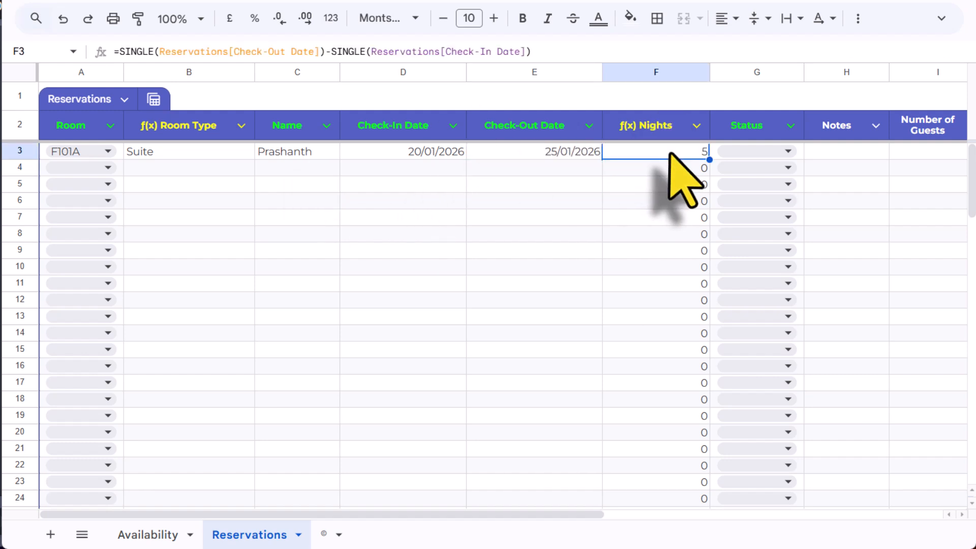
left_click(788, 155)
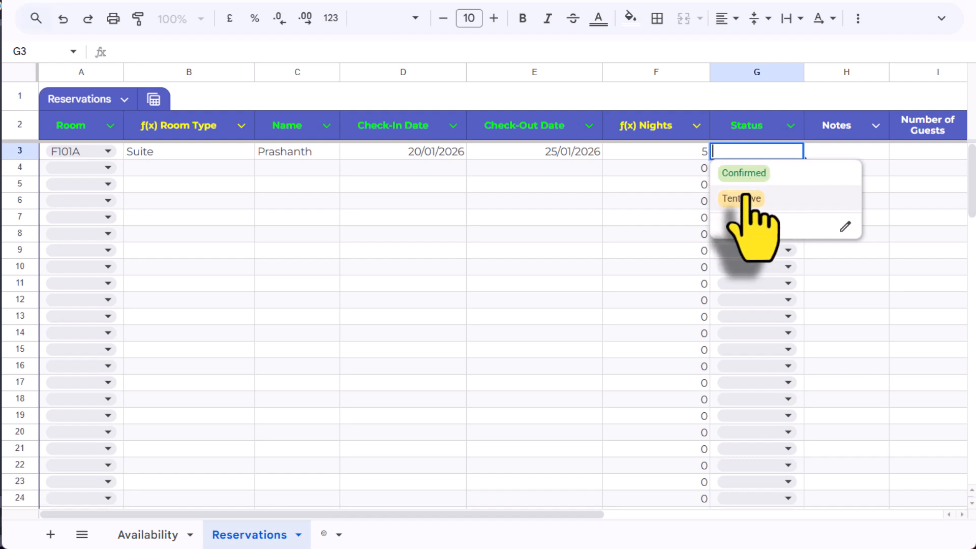
left_click(750, 175)
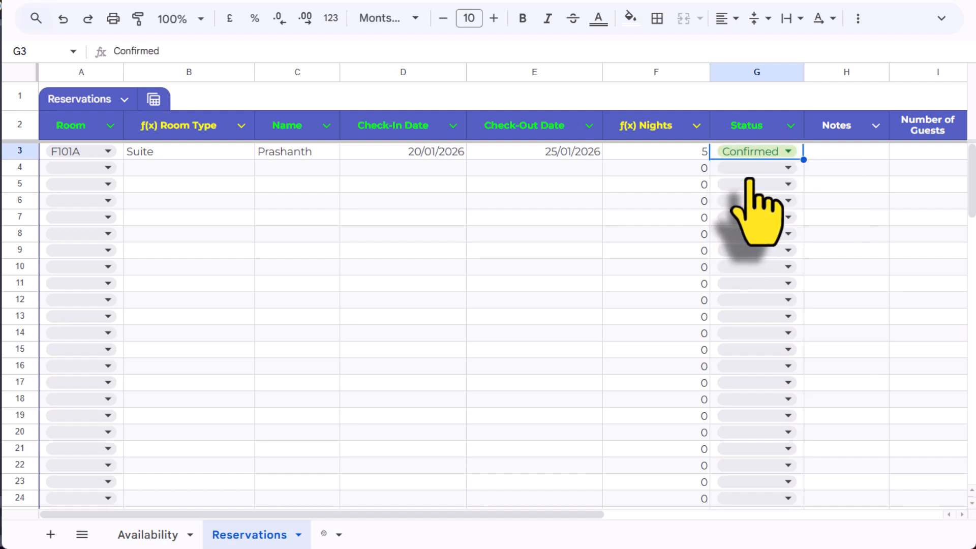
left_click(563, 203)
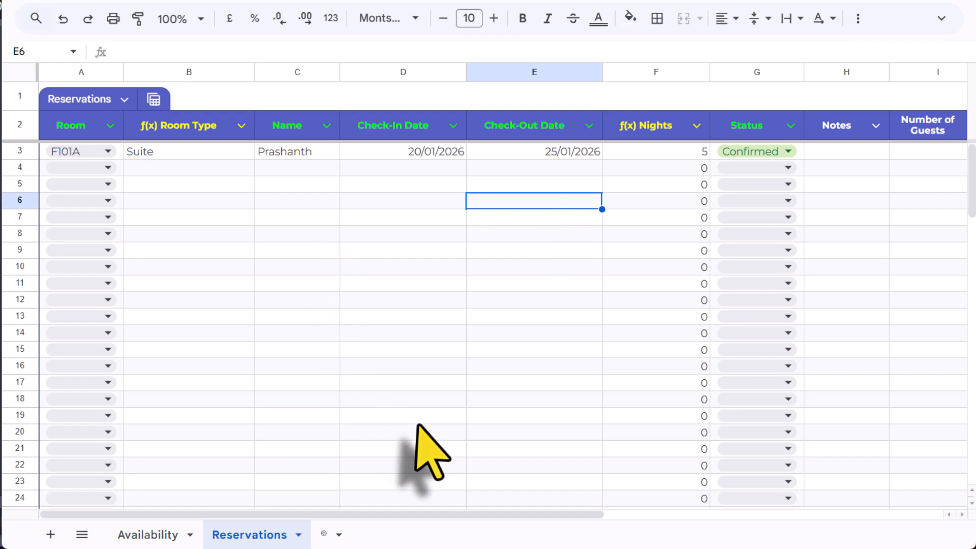
Review the remaining Reservations columns from Notes to Duplicate, then return to the Room Type column.
left_click_drag(519, 515, 858, 532)
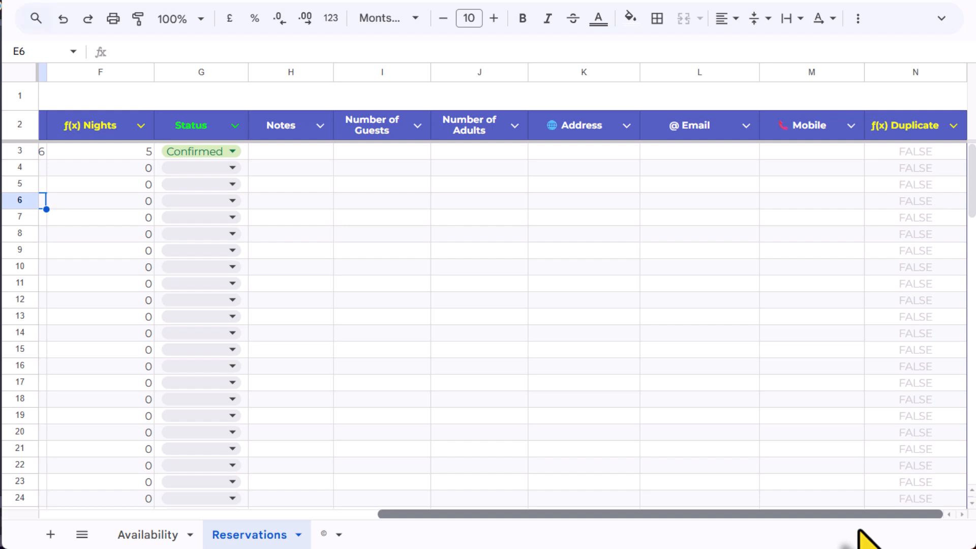
left_click_drag(859, 532, 512, 538)
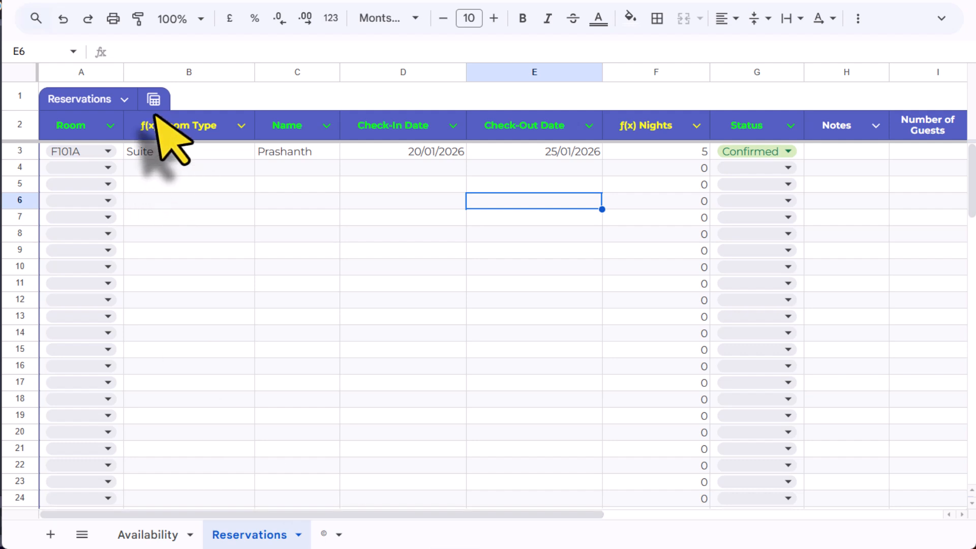
left_click(152, 170)
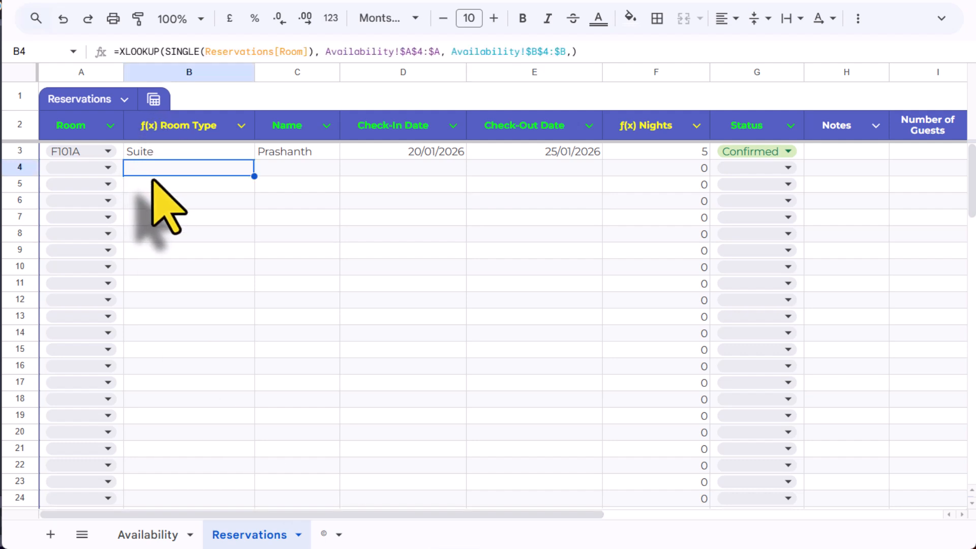
Set the calendar start date in D1 of the Availability sheet to 1-Jan-26.
left_click(150, 533)
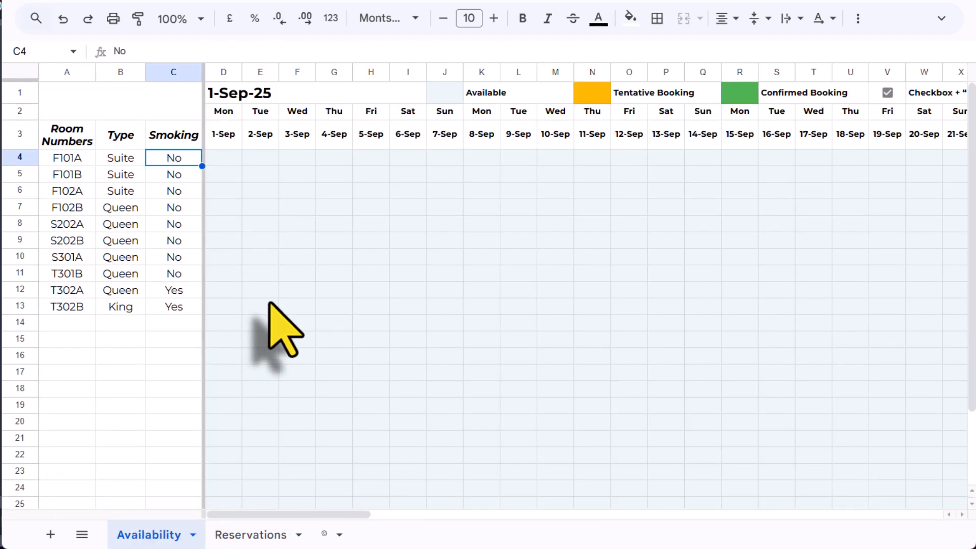
left_click(224, 95)
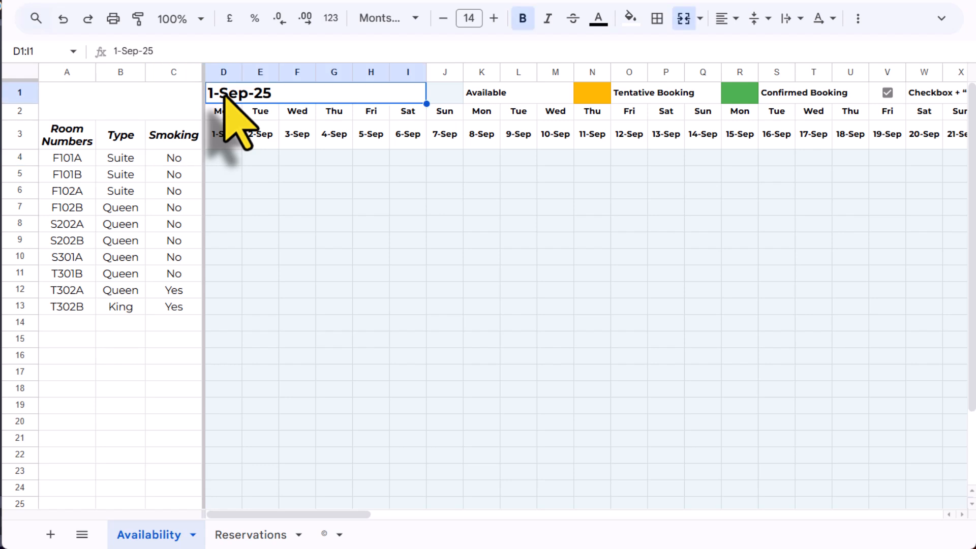
double_click(224, 94)
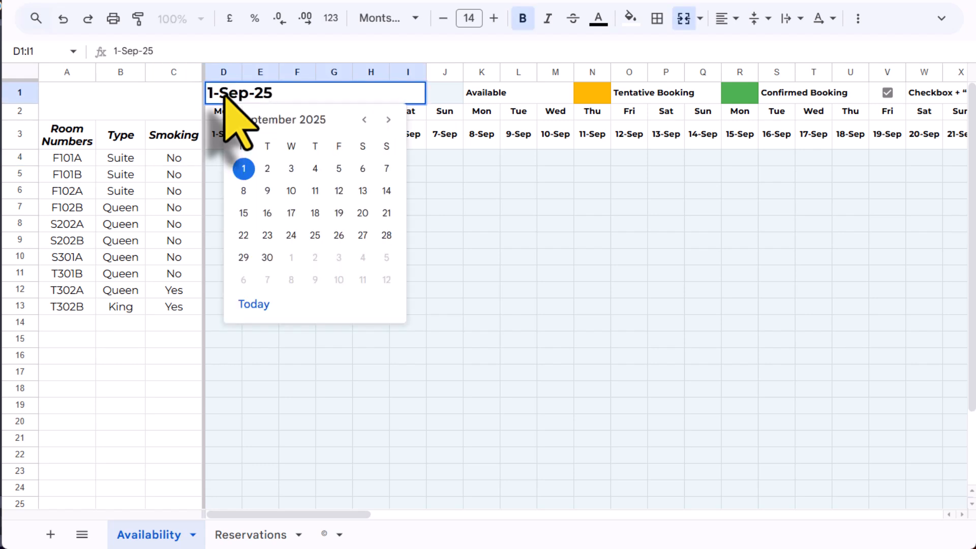
left_click(388, 120)
left_click(388, 119)
left_click(388, 119)
left_click(388, 119)
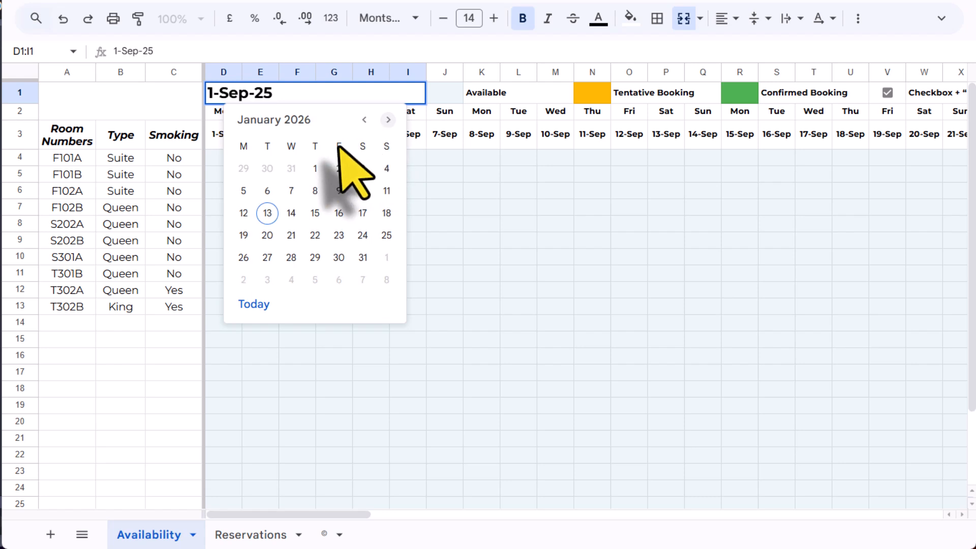
left_click(315, 168)
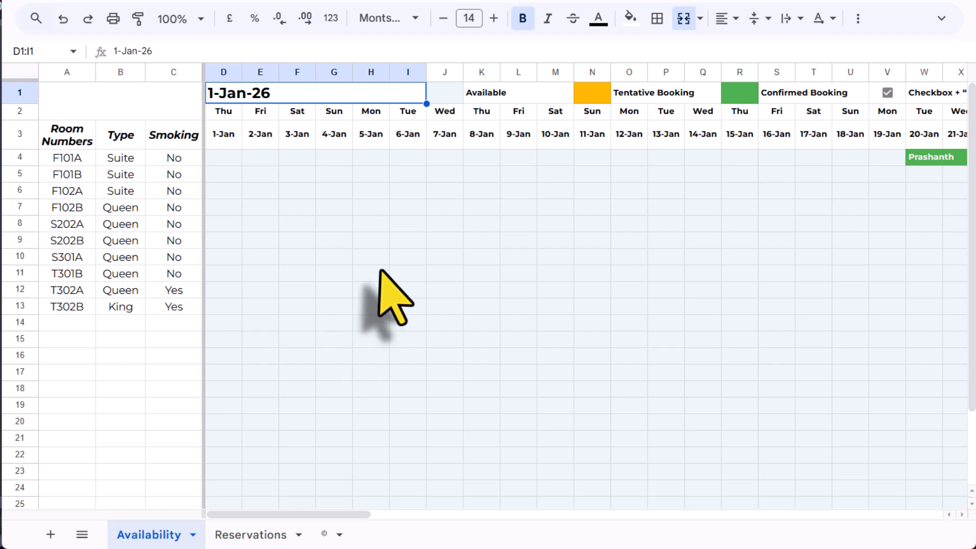
Examine room F101A's booking around 20-Jan to 25-Jan on the Availability calendar and the last-night highlighting checkbox in V1.
left_click(388, 181)
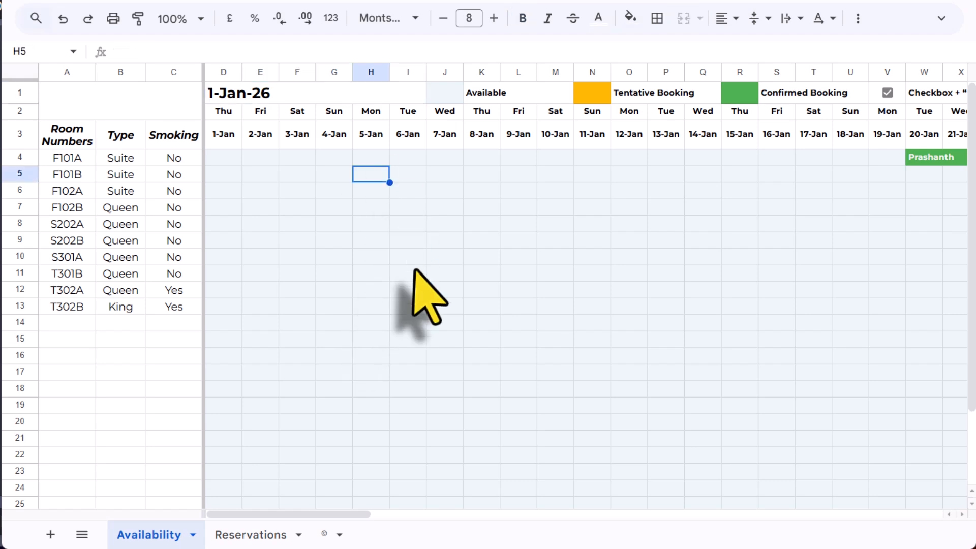
left_click_drag(349, 515, 484, 528)
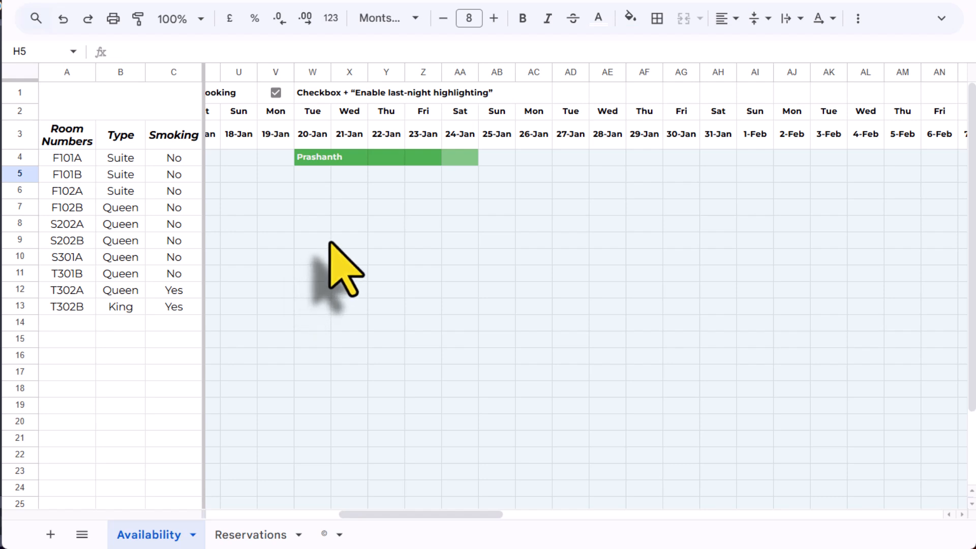
left_click(498, 162)
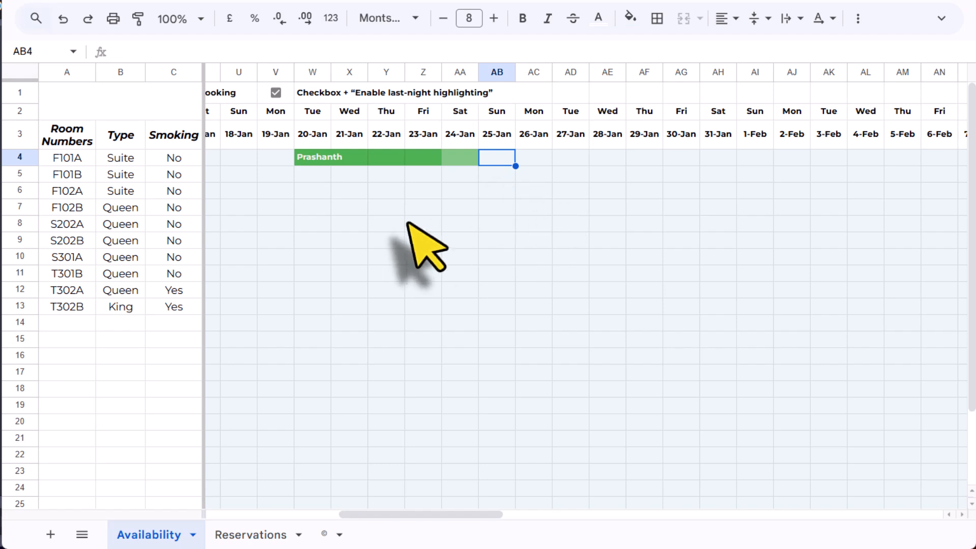
left_click(287, 240)
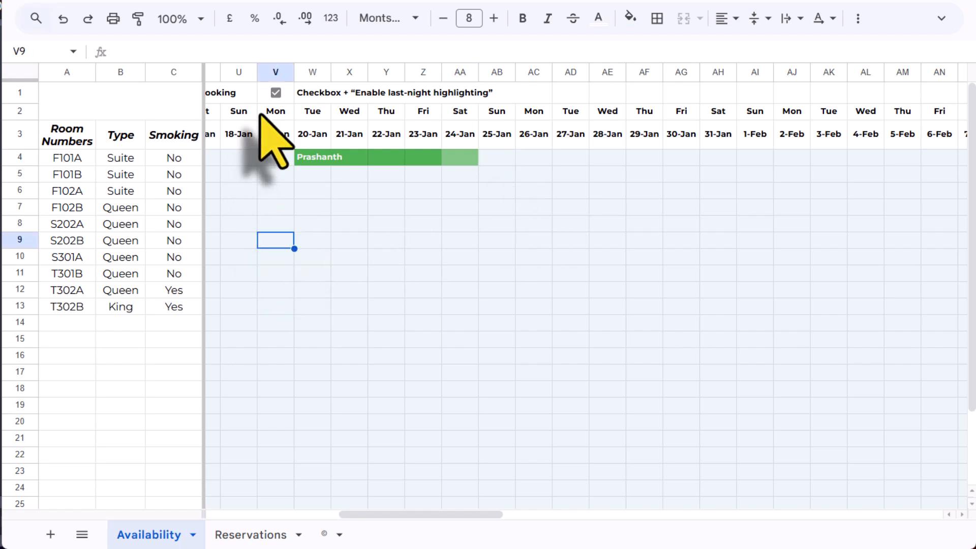
left_click(305, 159)
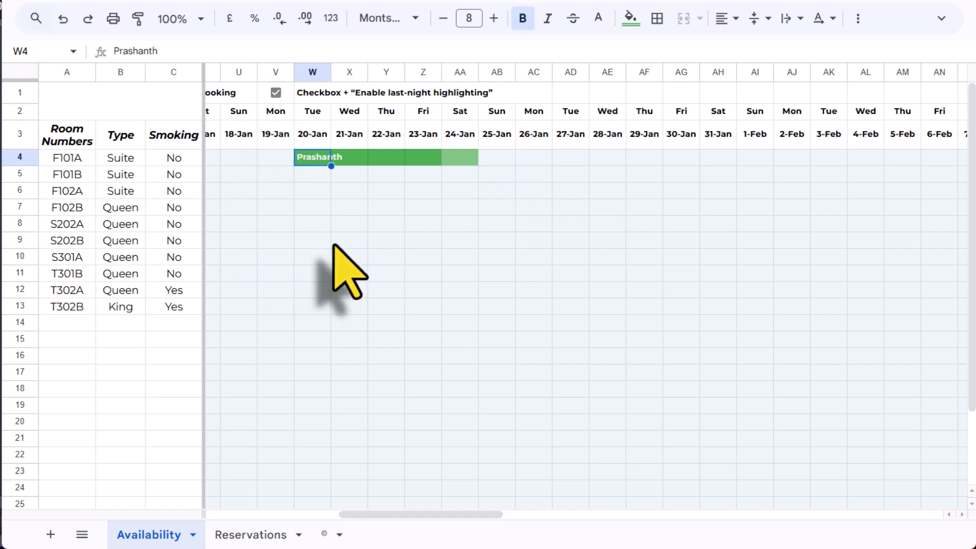
left_click(285, 245)
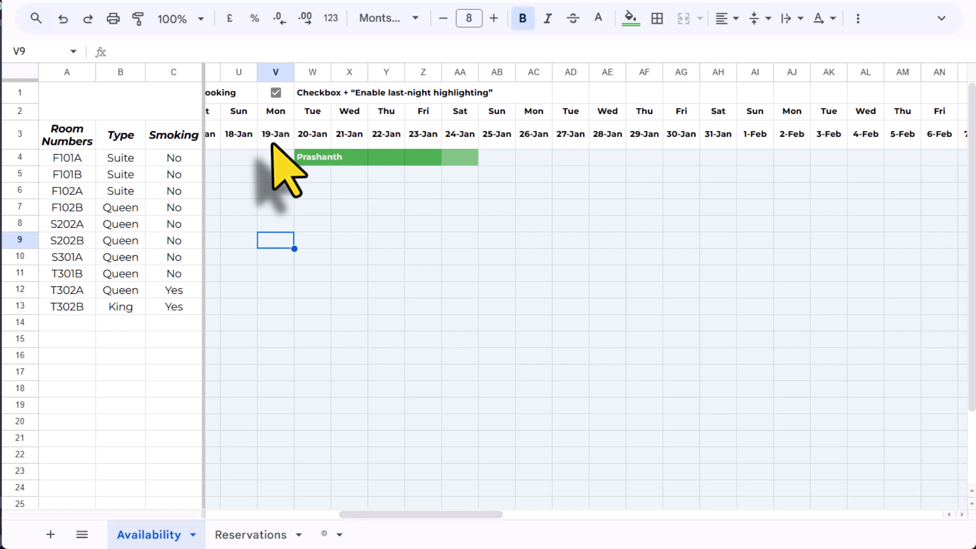
left_click(275, 93)
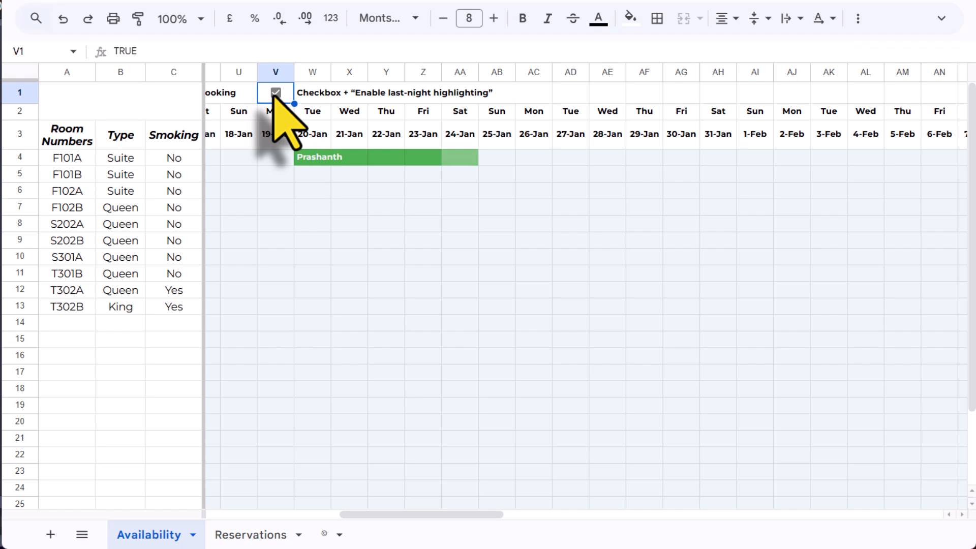
left_click(289, 229)
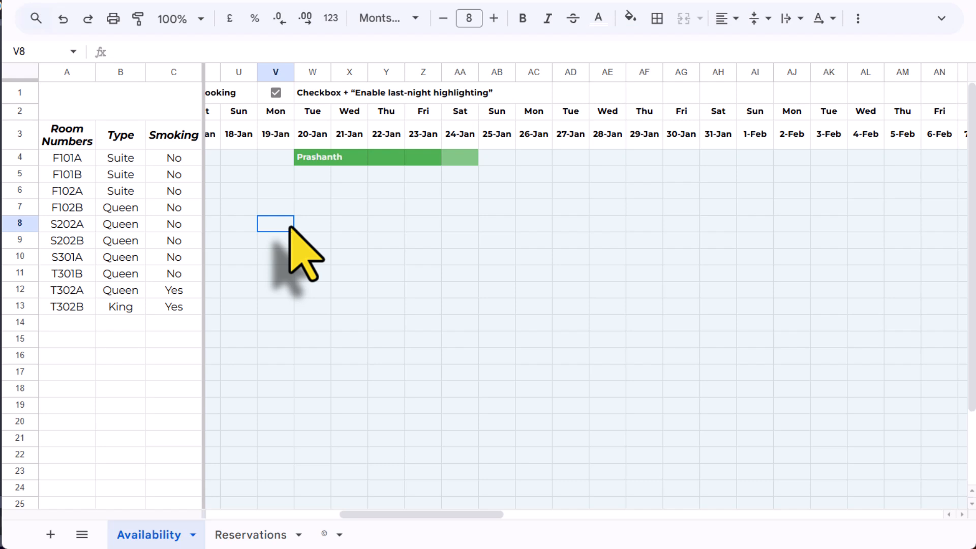
Start a second reservation in row 4 of the Reservations sheet with room F101A and the guest's name.
left_click(253, 539)
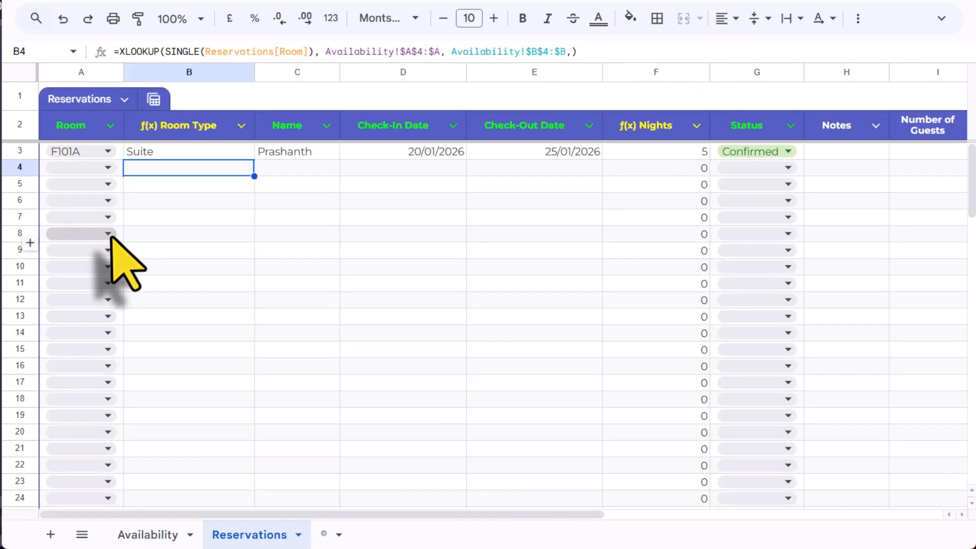
left_click(106, 167)
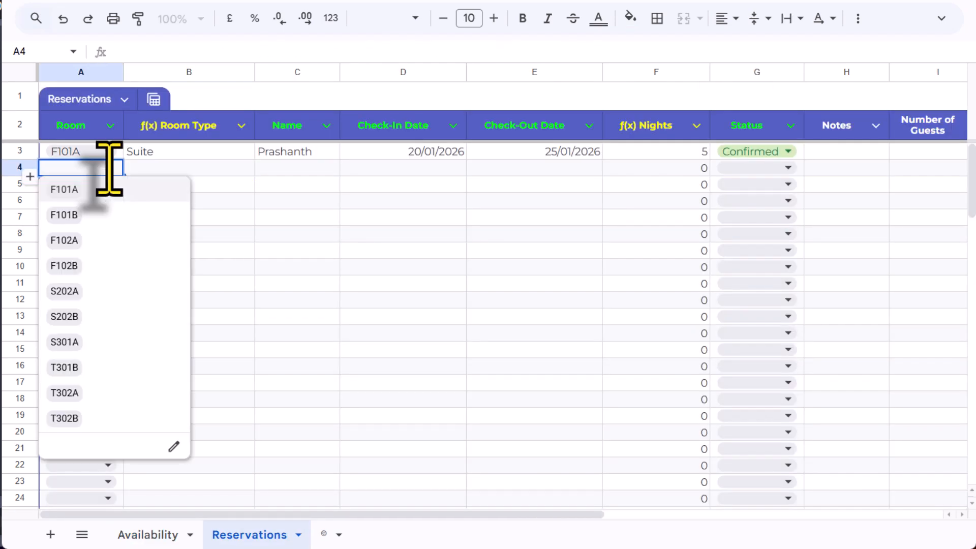
left_click(97, 196)
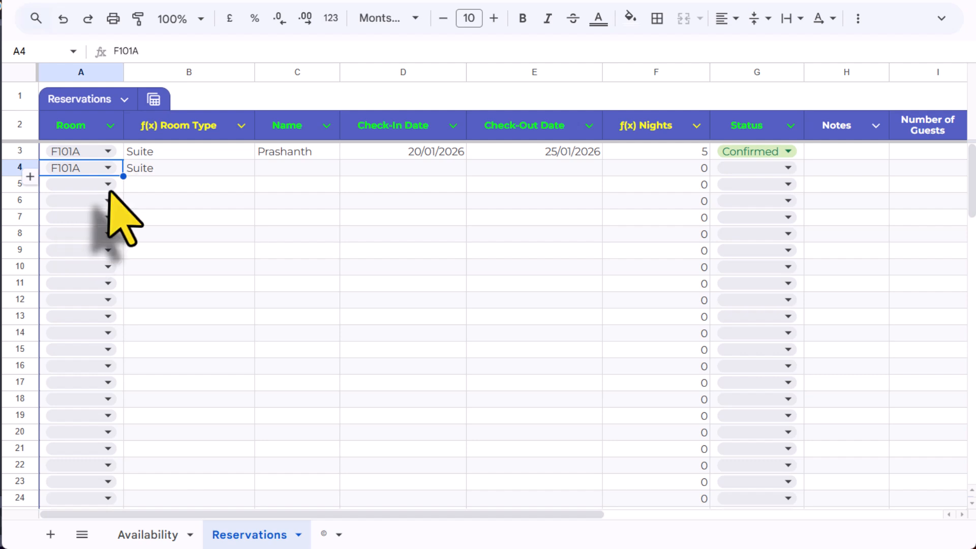
left_click(297, 169)
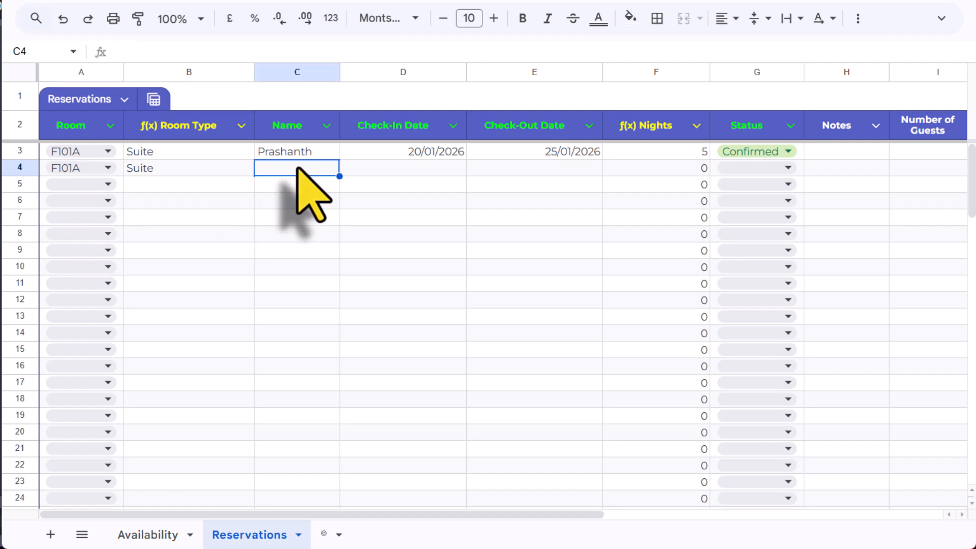
type("Mike")
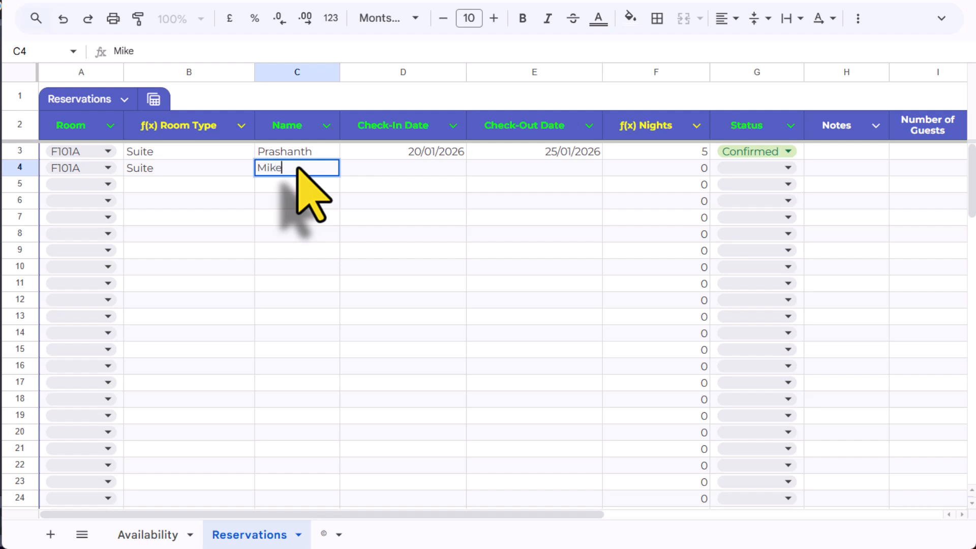
key("Tab")
Enter check-in date 25/01/2026 and check-out date 27/01/2026 for the second reservation in row 4.
type("25")
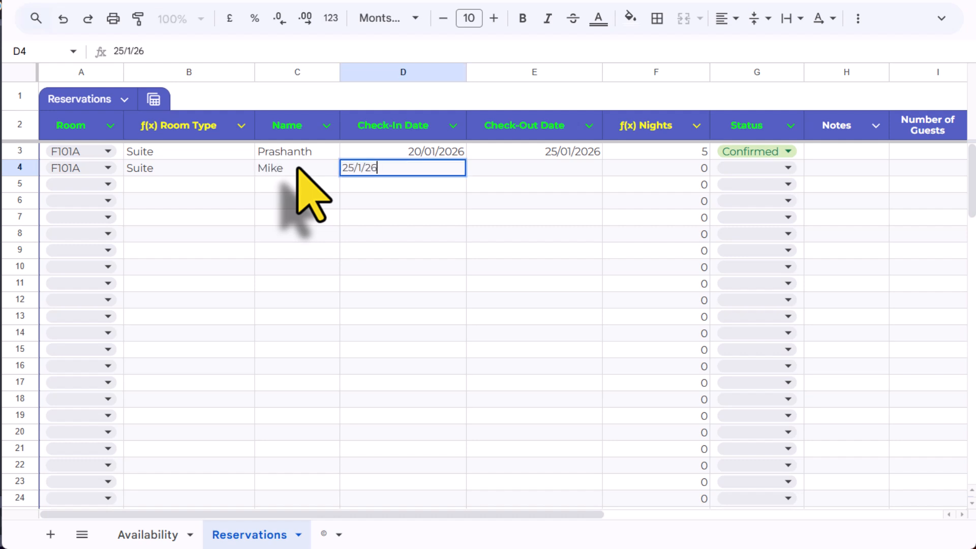
type("/01/2026")
key("Tab")
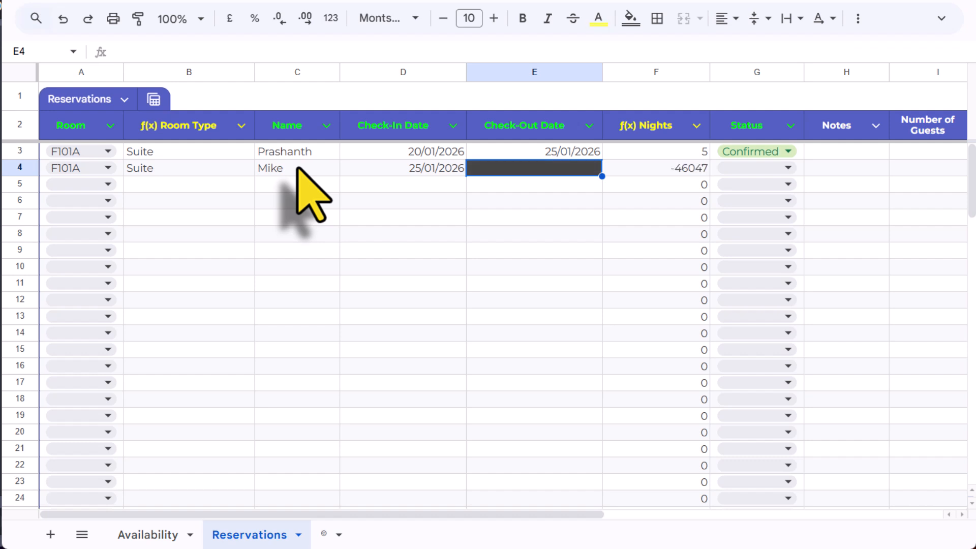
type("28/")
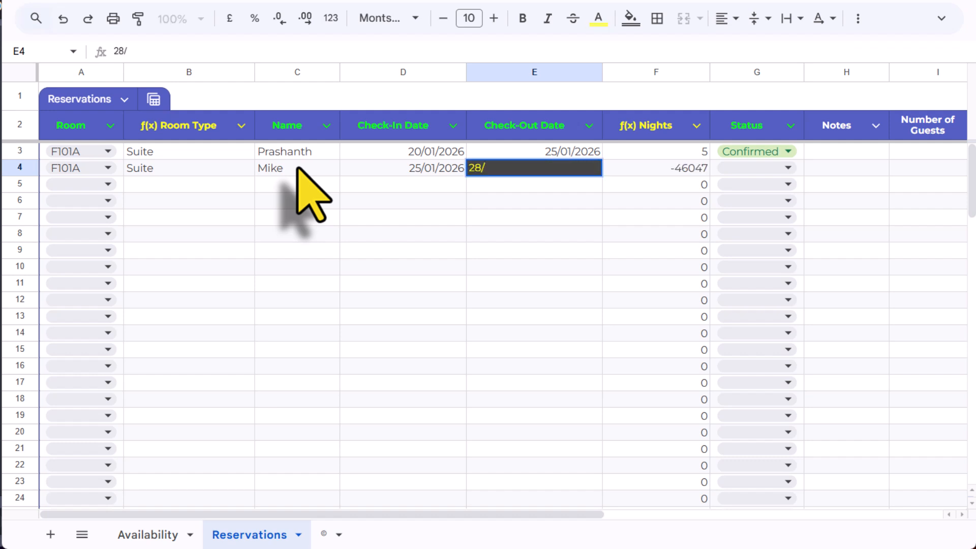
key("BackSpace")
key("BackSpace")
type("7/")
key("Return")
key("Up")
key("Right")
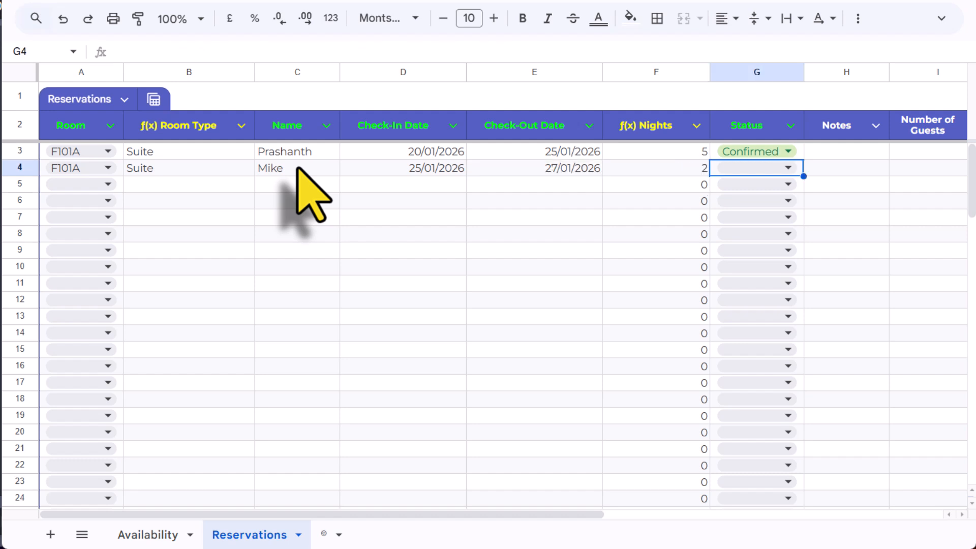
Set the status of the row 4 reservation to Confirmed.
key("Return")
left_click(743, 193)
left_click(555, 217)
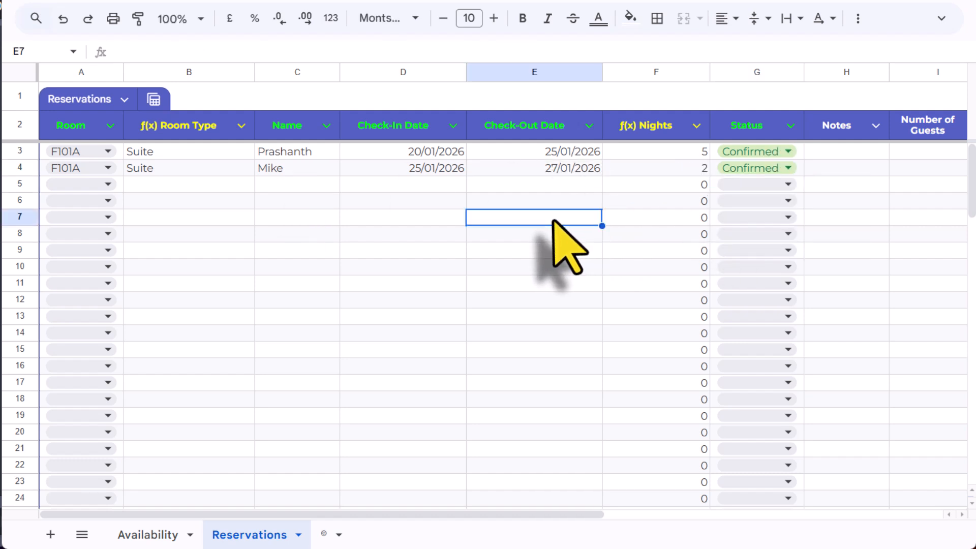
Examine room F101A's second booking on 25-Jan and 26-Jan on the Availability calendar.
left_click(153, 535)
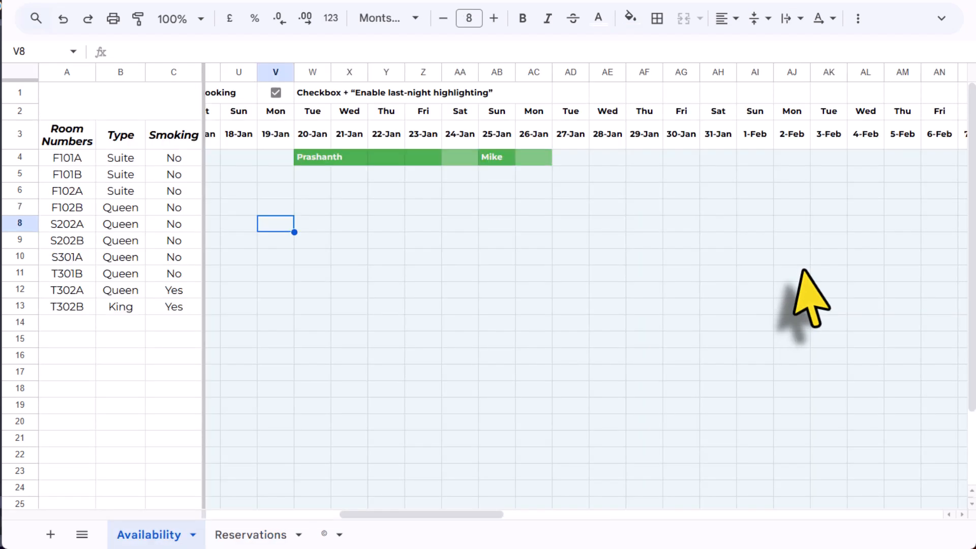
left_click(493, 161)
left_click(533, 161)
left_click(535, 223)
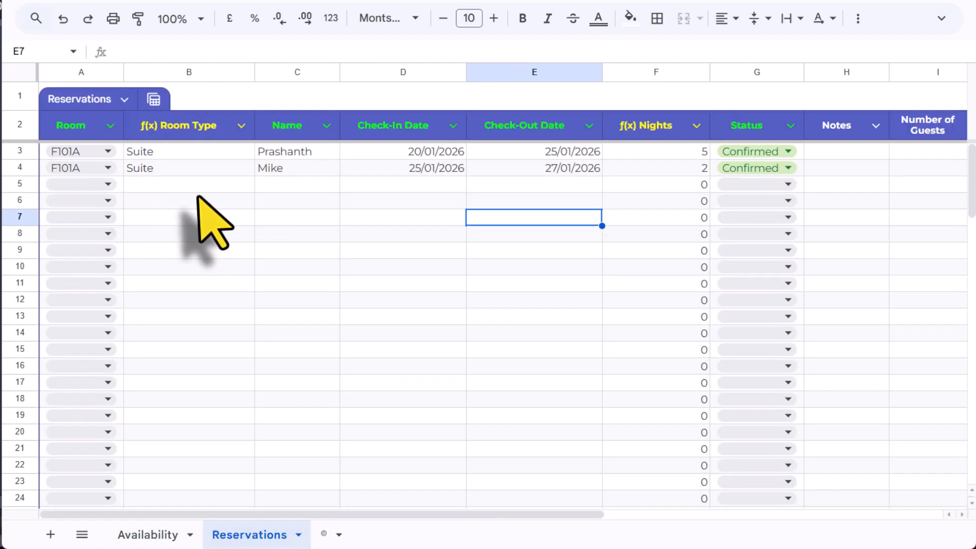
Start a third reservation in row 5 of the Reservations sheet for room F101A.
left_click(199, 192)
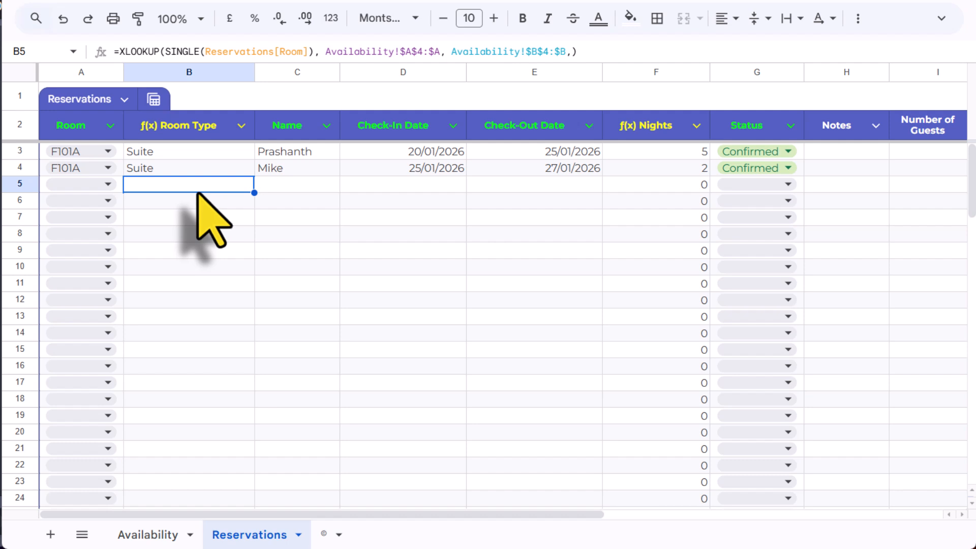
key("Left")
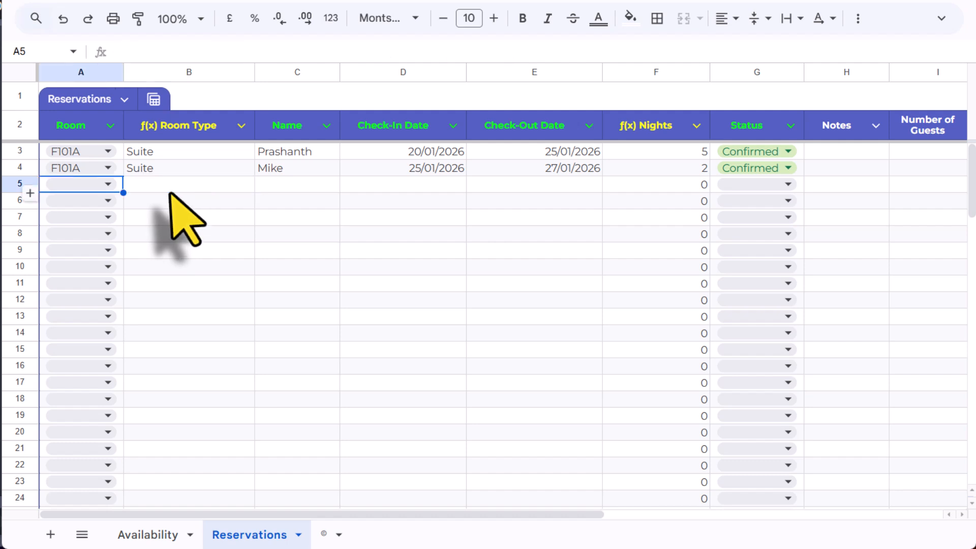
left_click(107, 186)
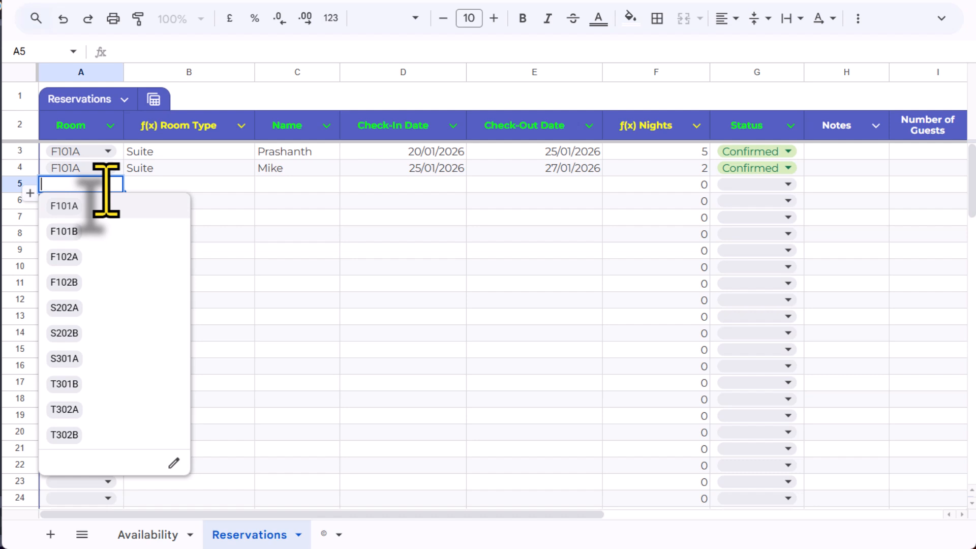
left_click(78, 208)
left_click(295, 184)
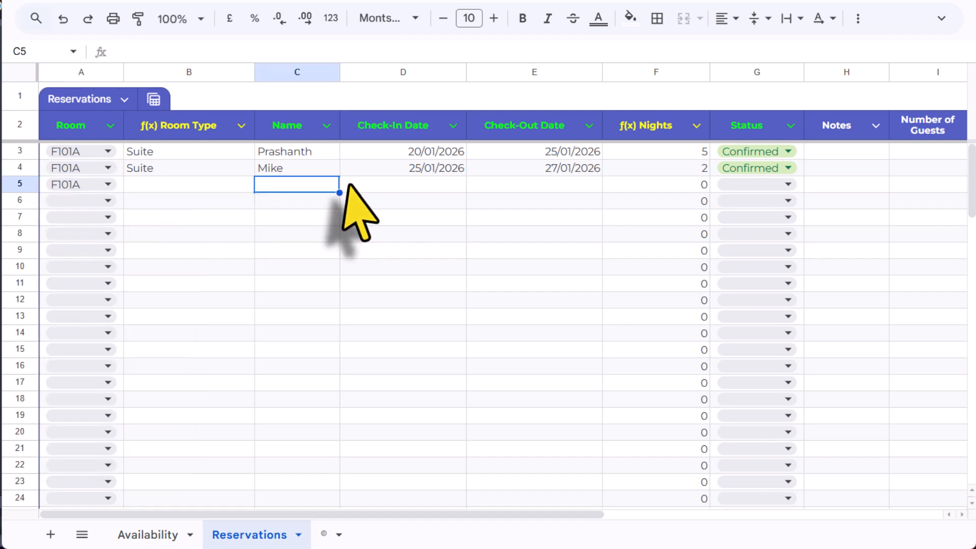
left_click(404, 186)
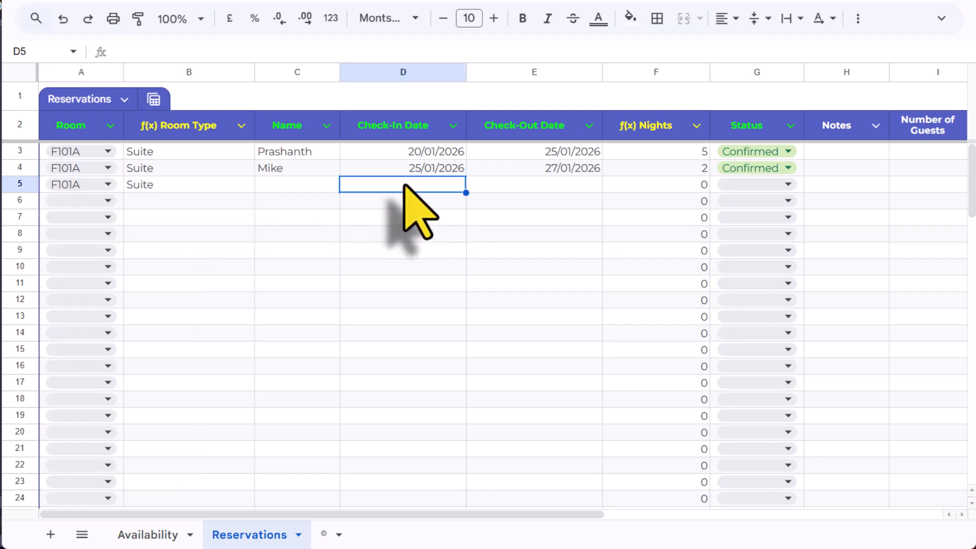
Try overlapping dates for room F101A in row 5, with check-in 18/01/2026 and check-out 21/01/2026.
type("18/1/26")
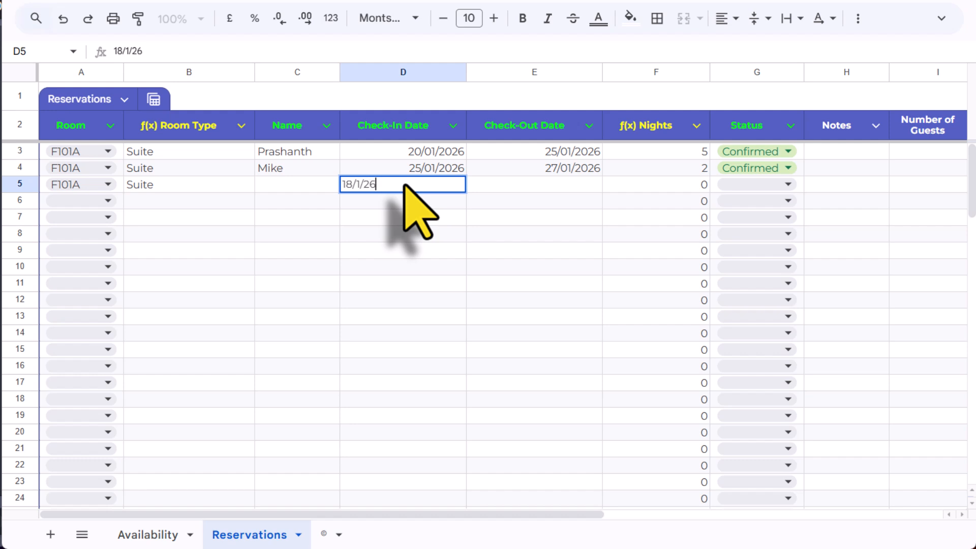
type("/01/2026")
key("Tab")
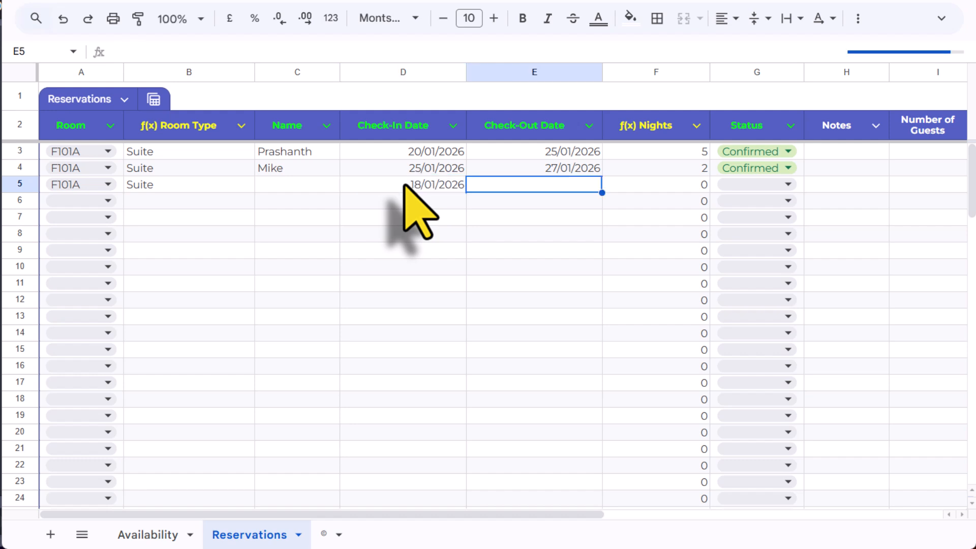
type("21/1/26")
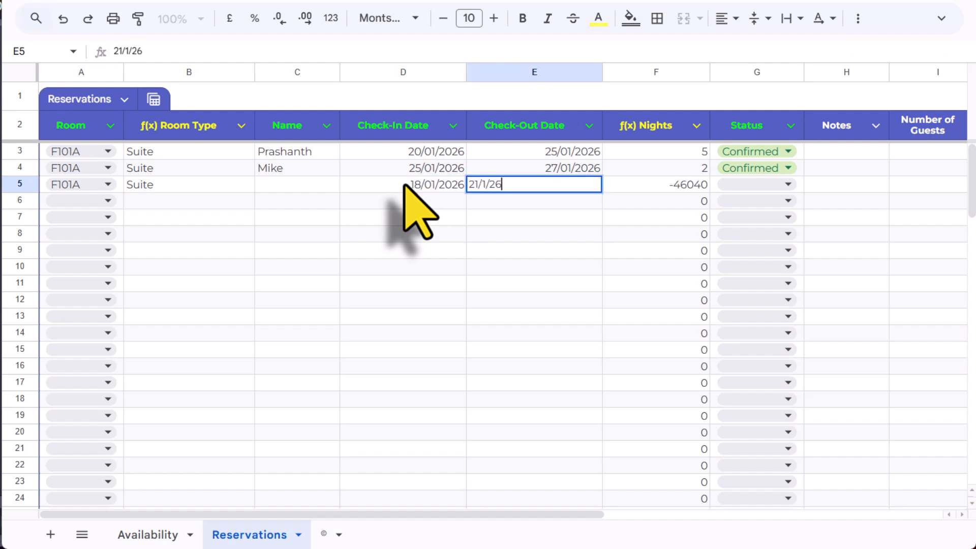
key("Tab")
key("Left")
key("Left")
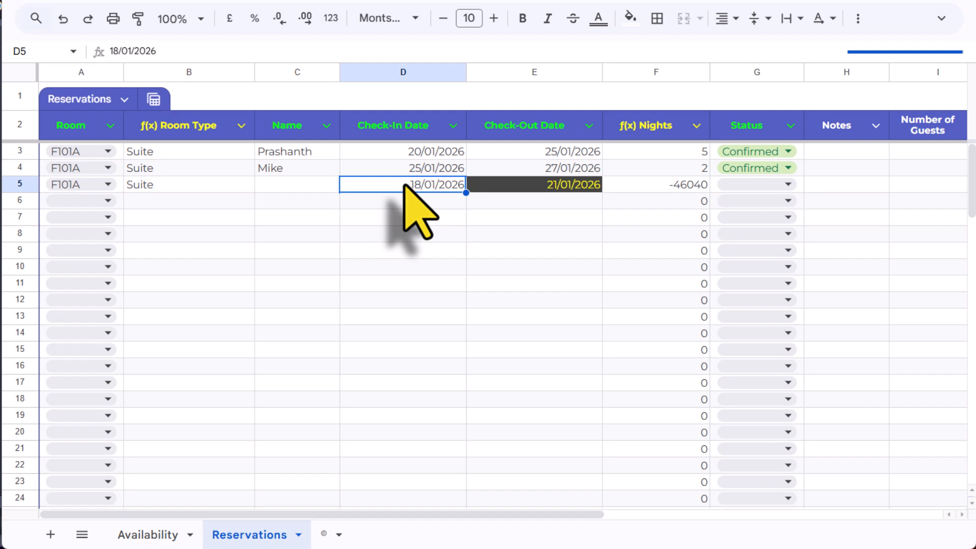
Change the check-out date in row 5 to 19/01/2026.
double_click(535, 185)
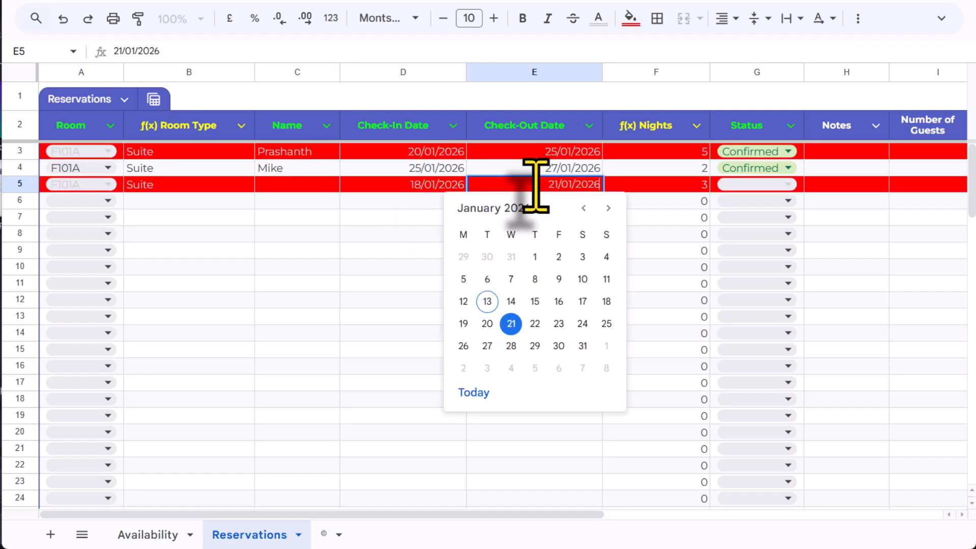
left_click(464, 323)
left_click(356, 285)
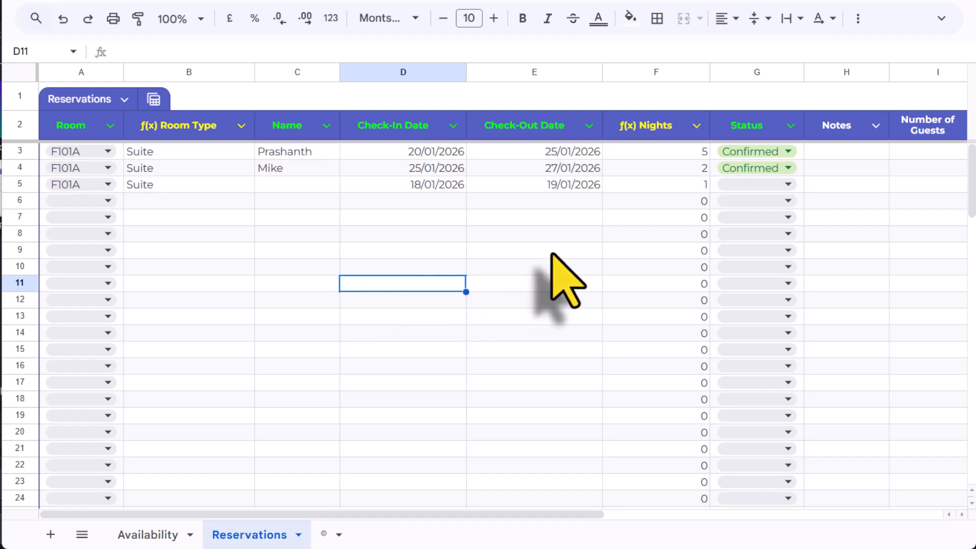
Try a row 5 check-out date earlier than its check-in by picking 5 January 2026.
left_click(568, 186)
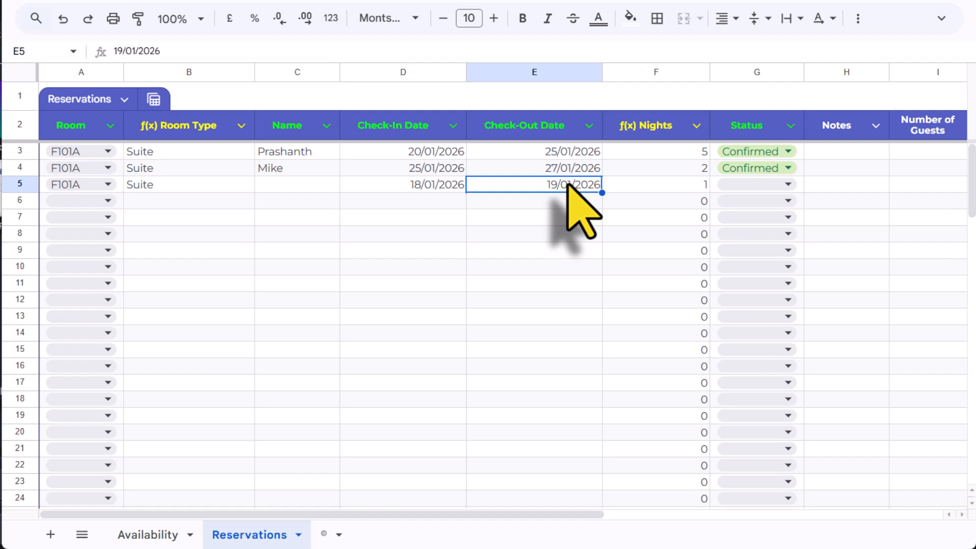
double_click(568, 185)
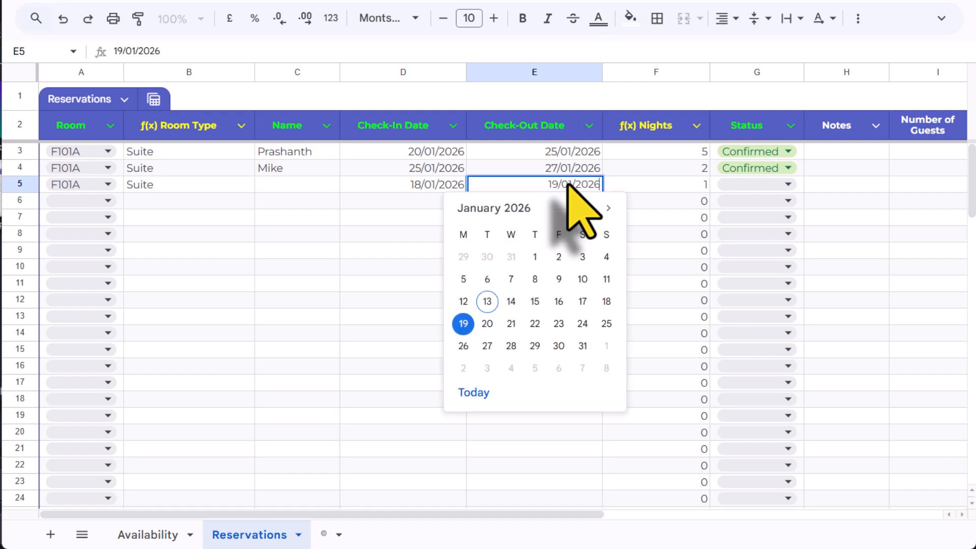
left_click(463, 279)
left_click(336, 274)
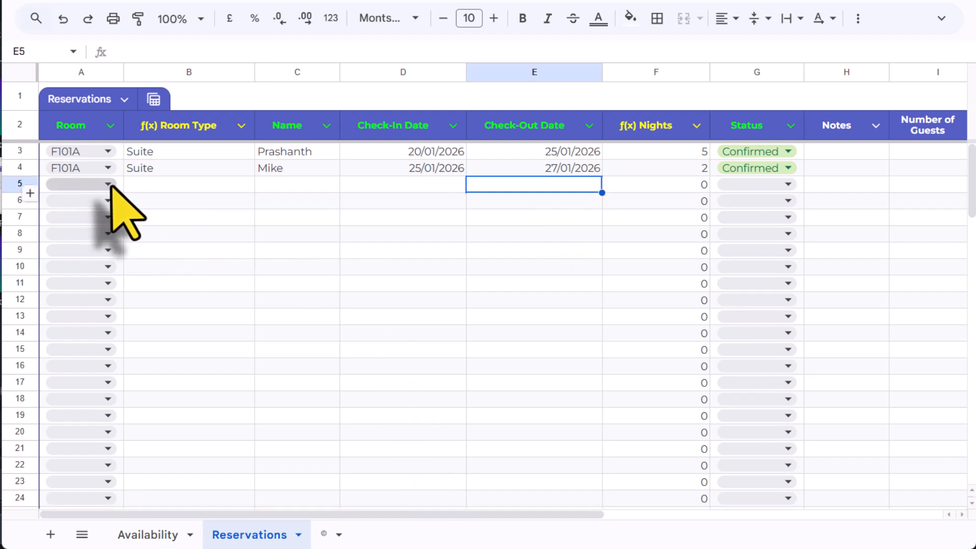
Start a reservation in row 5 with room F101B and the guest's name.
left_click(110, 185)
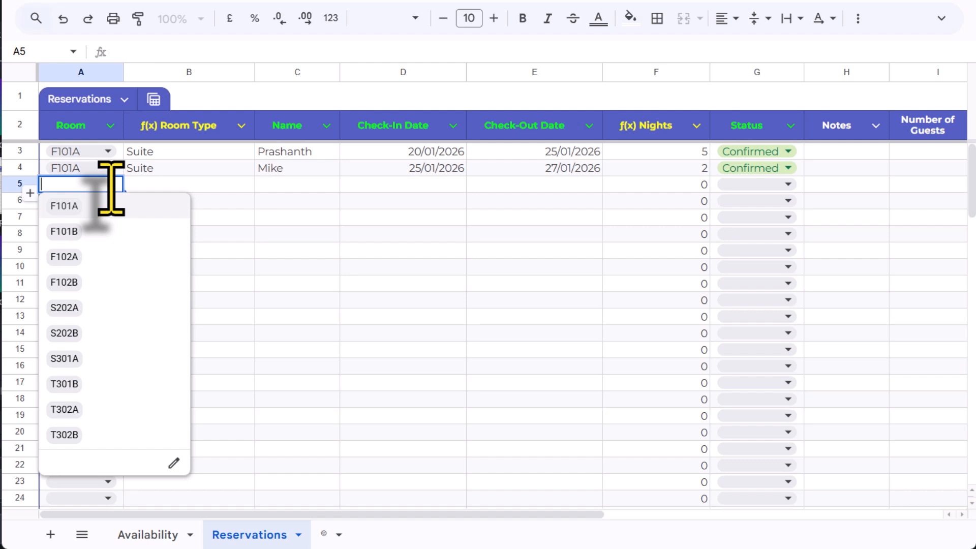
left_click(84, 232)
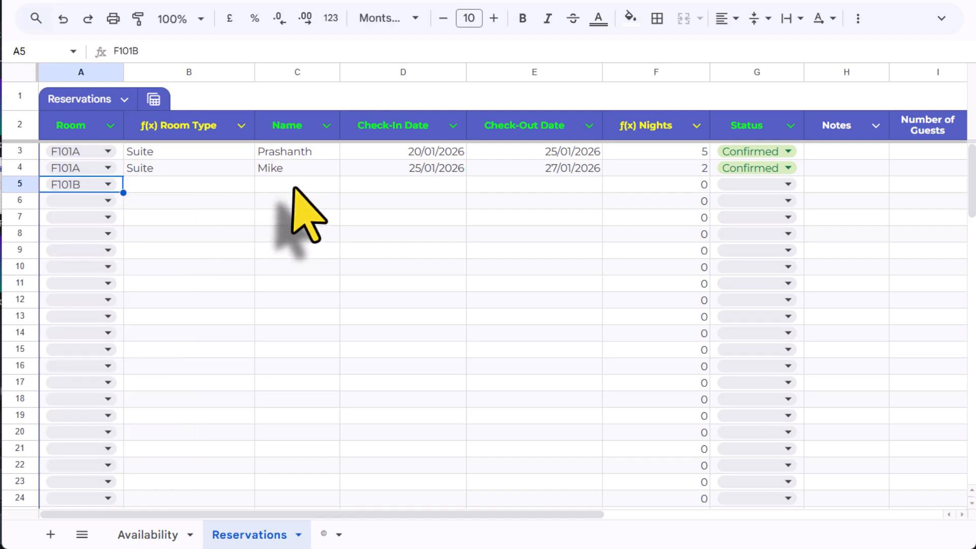
left_click(294, 188)
type("PKV")
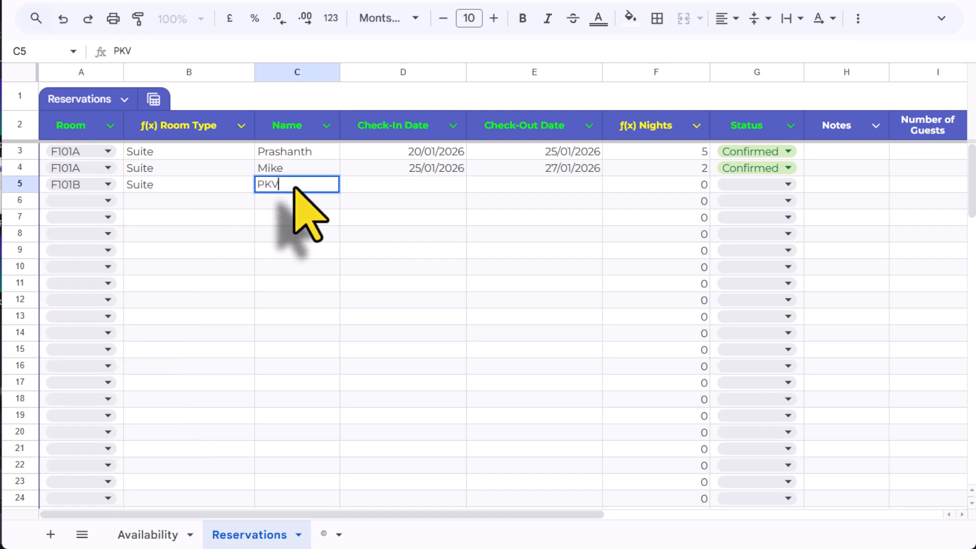
Enter check-in date 30/01/2026 and check-out date 31/01/2026 for the F101B reservation.
key("Tab")
type("30")
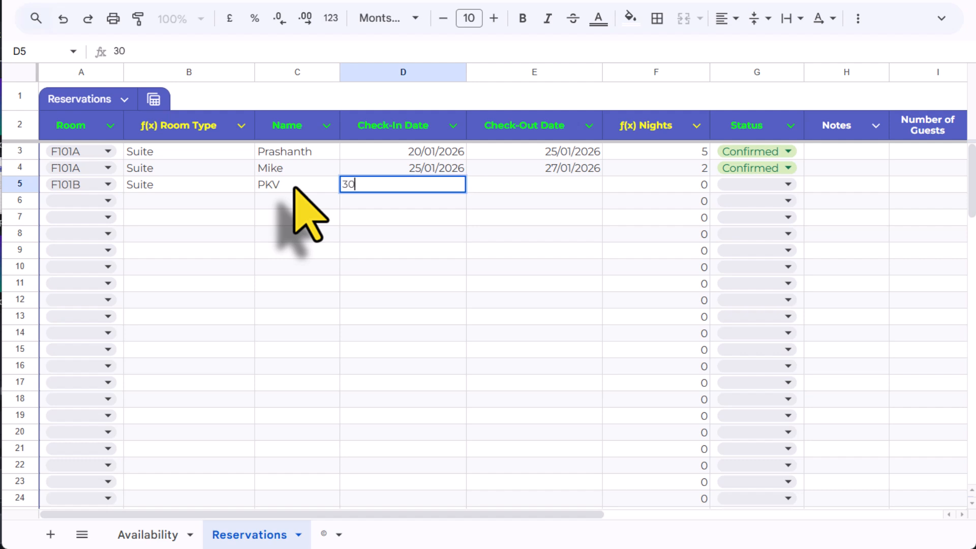
type("/01/2026")
key("Tab")
type("31/")
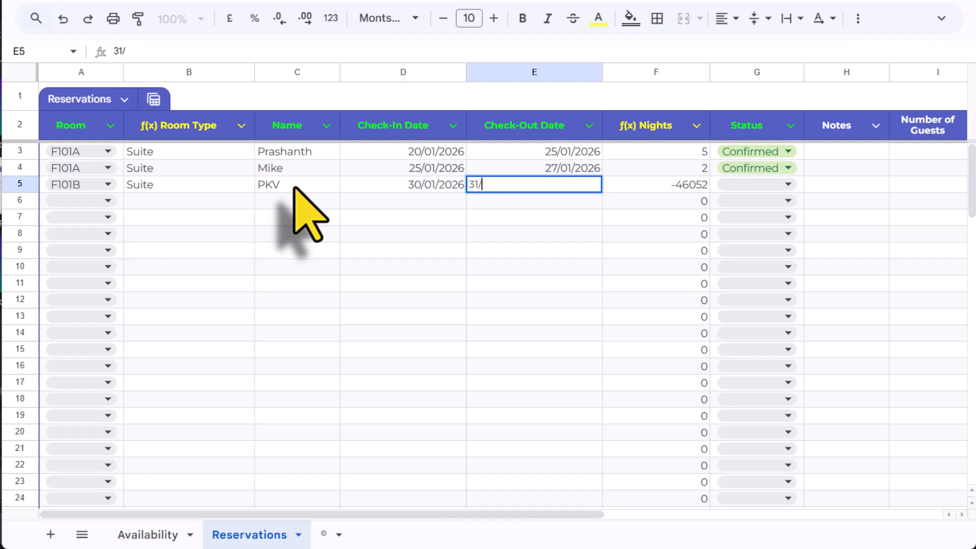
type("01/2026")
key("Return")
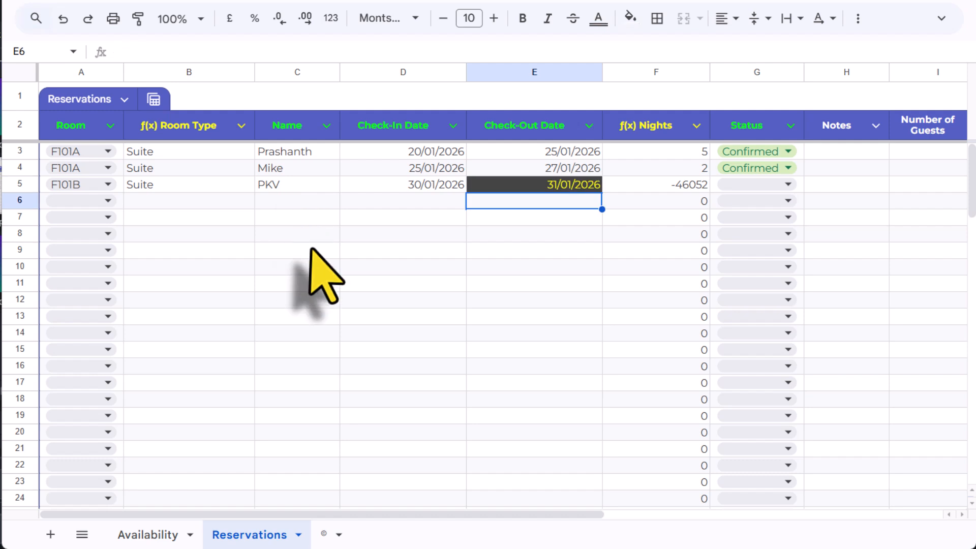
Check the Nights value of the F101B reservation and set its status to Tentative.
left_click(674, 188)
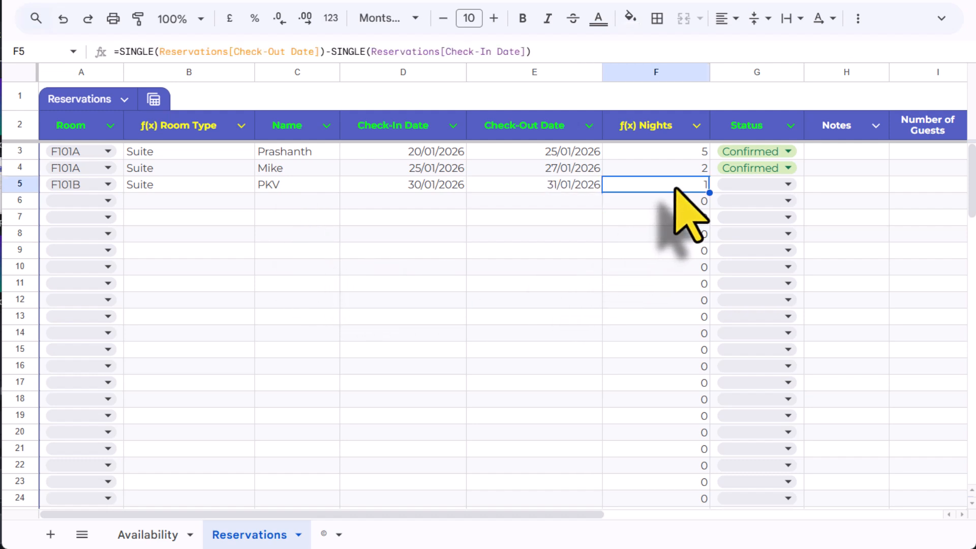
left_click(789, 187)
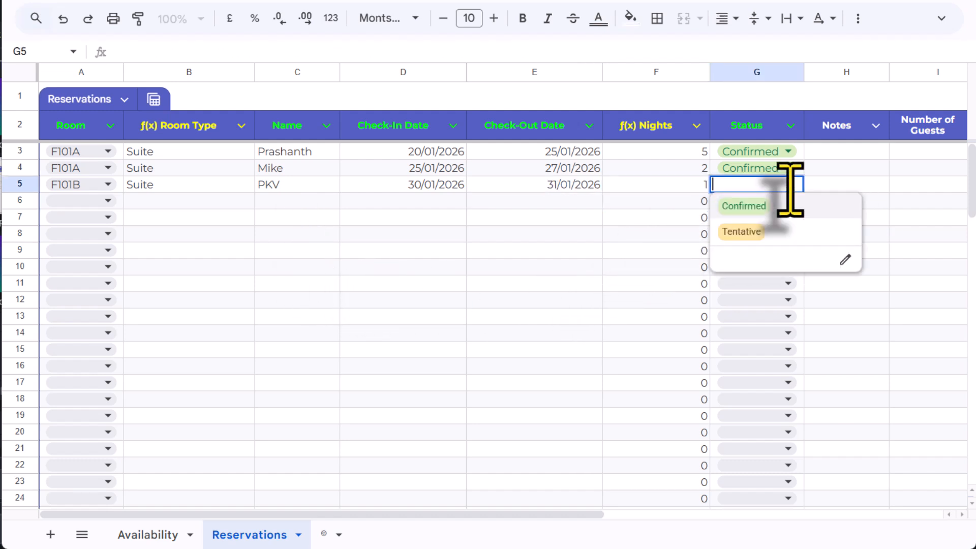
left_click(755, 233)
left_click(545, 238)
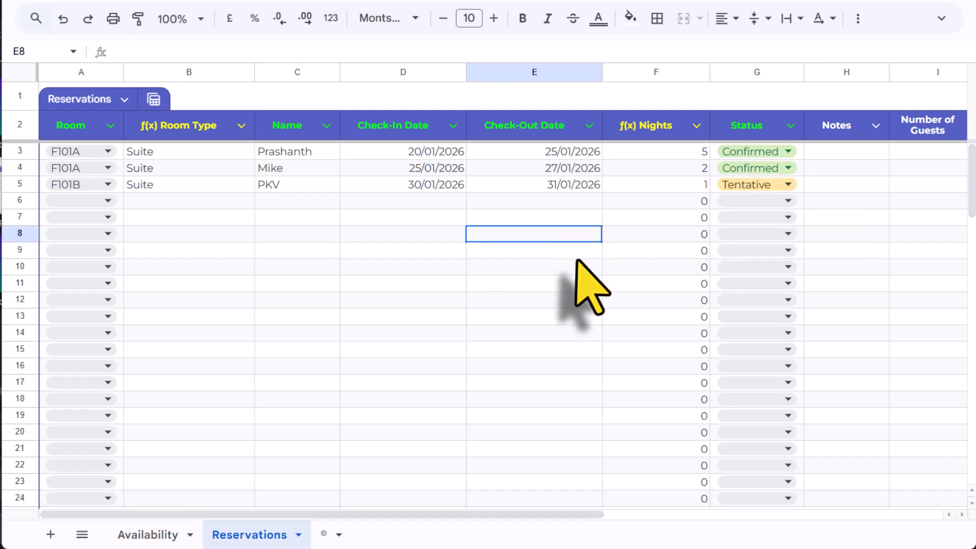
Examine room F101B's 30-Jan booking on the Availability calendar.
left_click(132, 537)
left_click(684, 176)
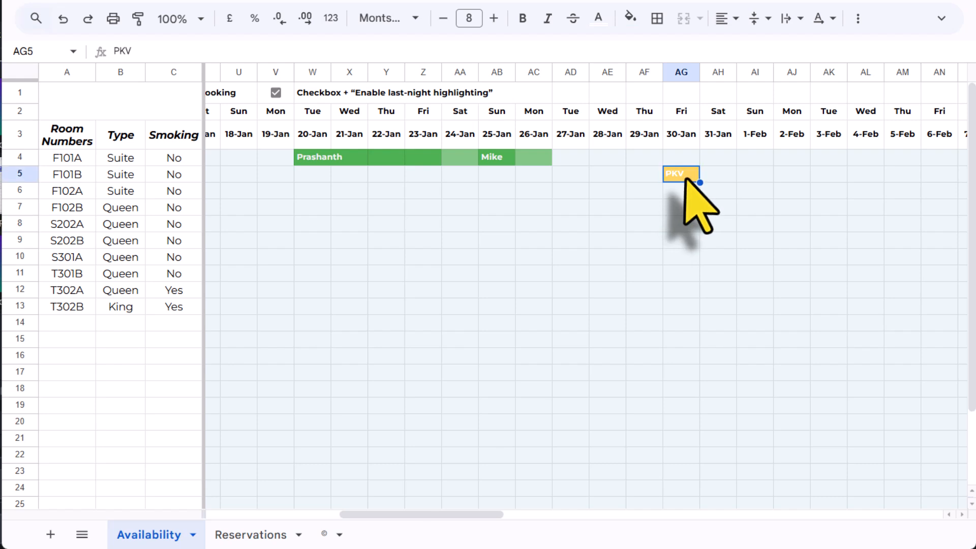